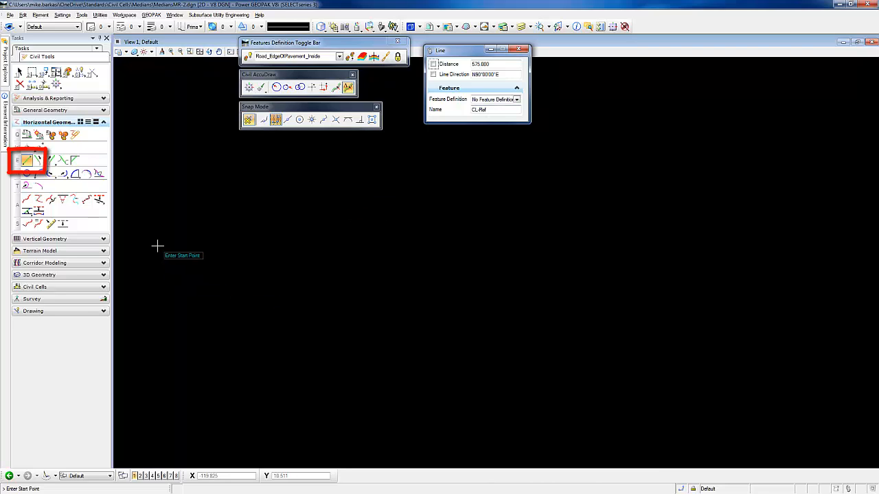
- Draw a 575 horizontal line due east, named CL-Ref, with no feature definition
click(173, 263)
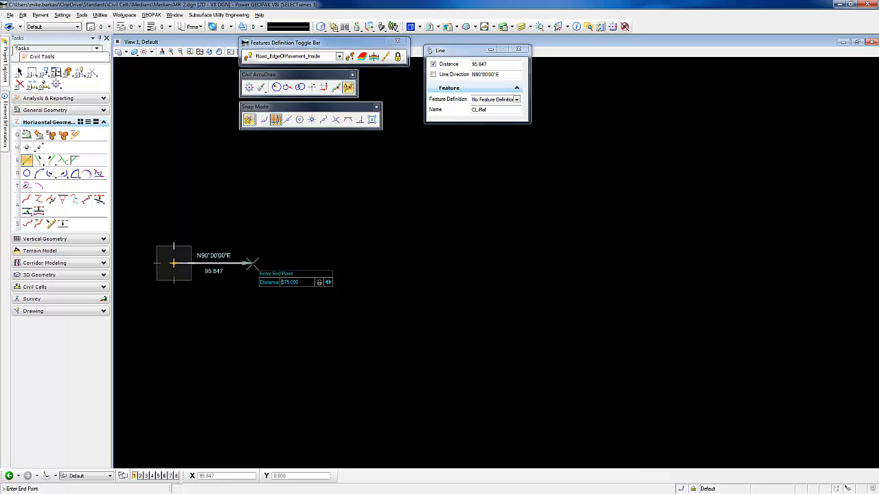
click(258, 266)
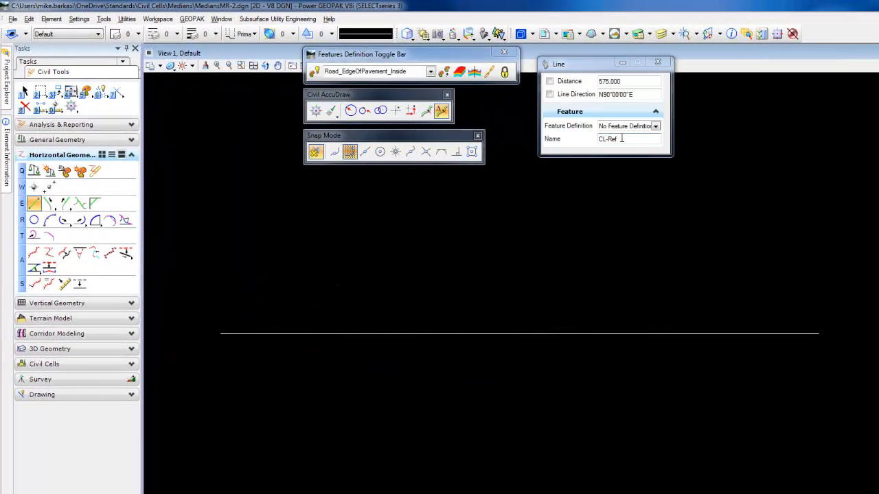
- Draw a second line named Postion-Ref, running due south for about 65 from near the east end of the CL-Ref line
drag(605, 141, 594, 141)
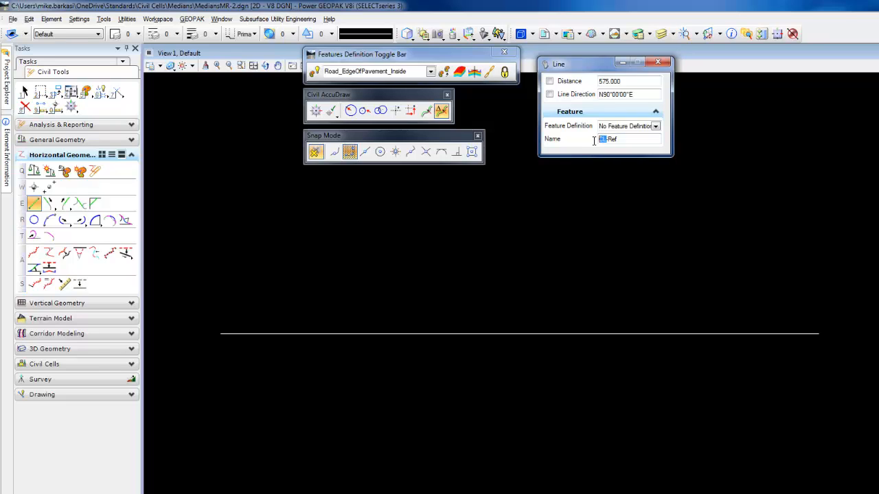
text(Position)
key(Tab)
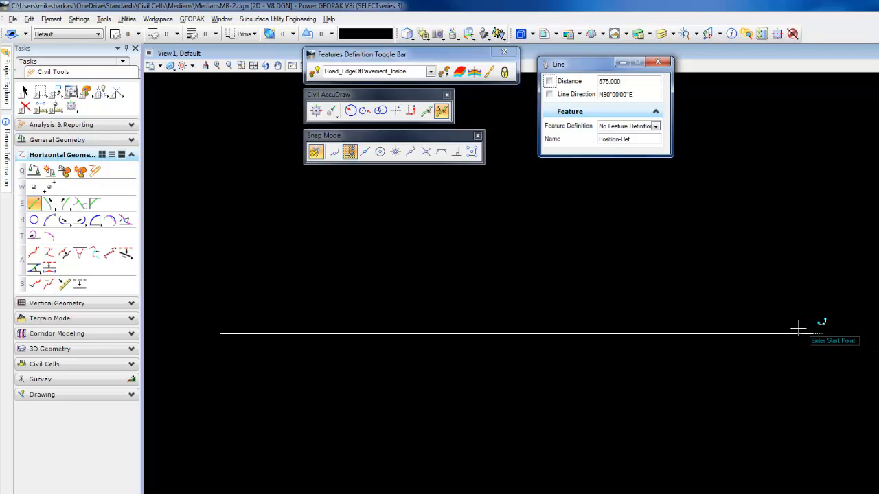
click(799, 374)
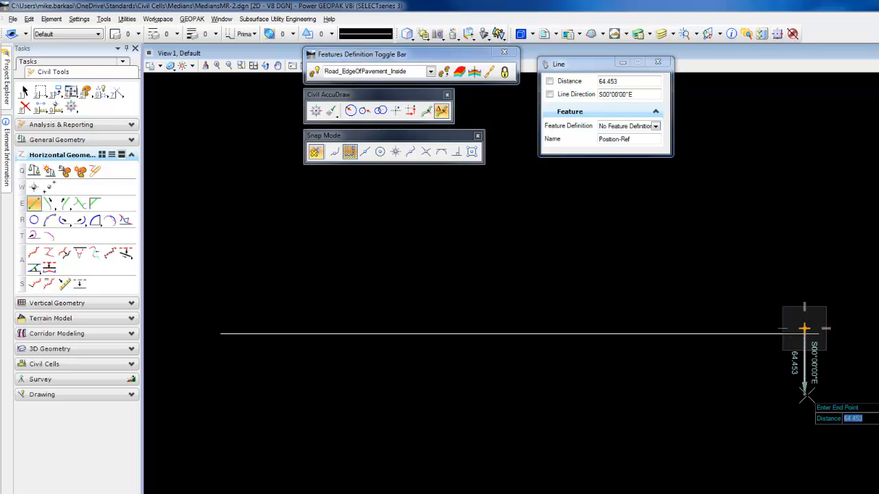
click(806, 396)
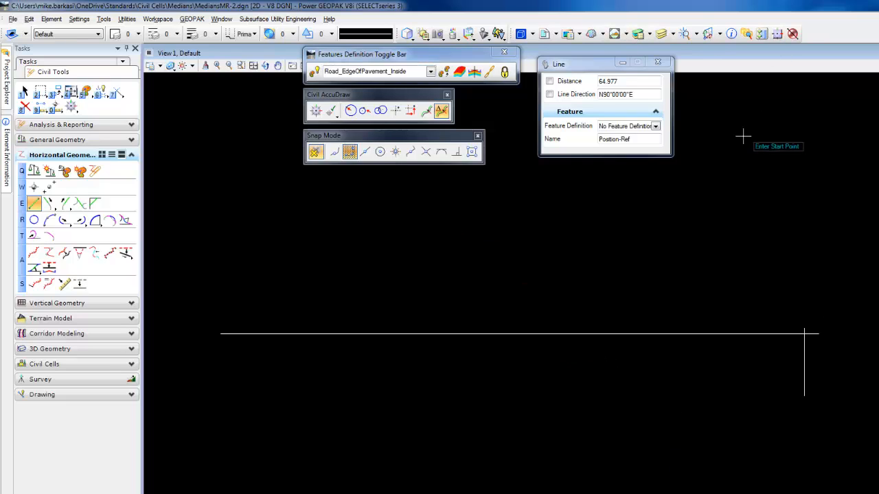
- Make Draft_DNC from the linear Drafting Artifacts the active feature definition and set the new element's name to Dir-Control
click(315, 72)
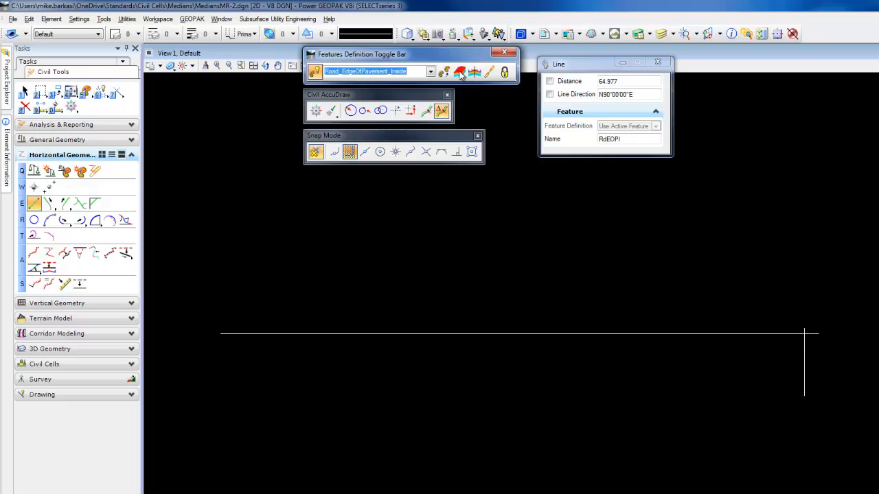
click(430, 72)
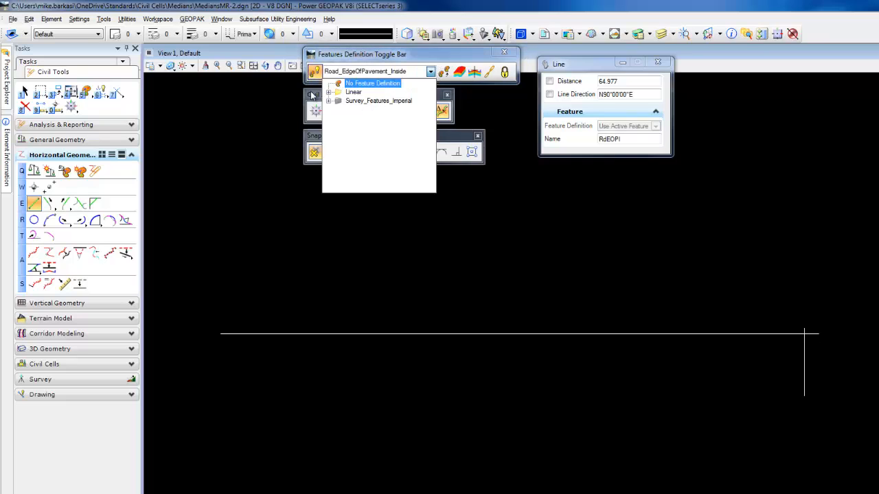
click(315, 96)
click(431, 71)
click(329, 92)
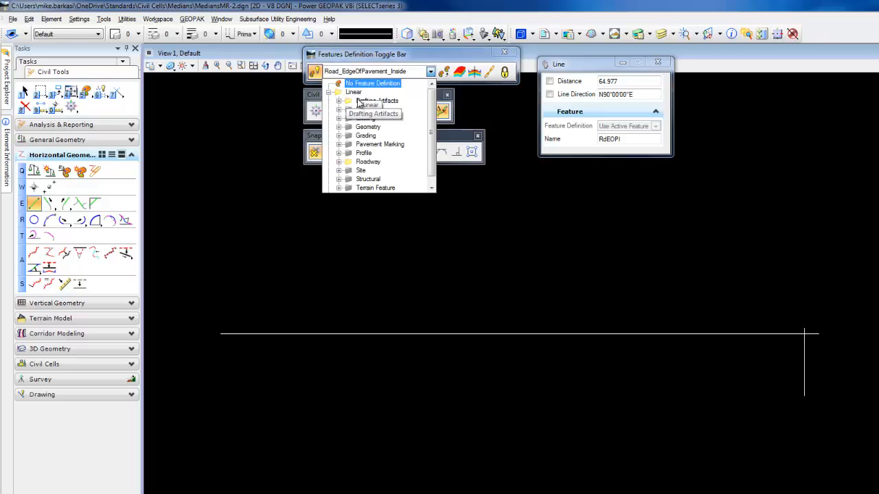
click(339, 101)
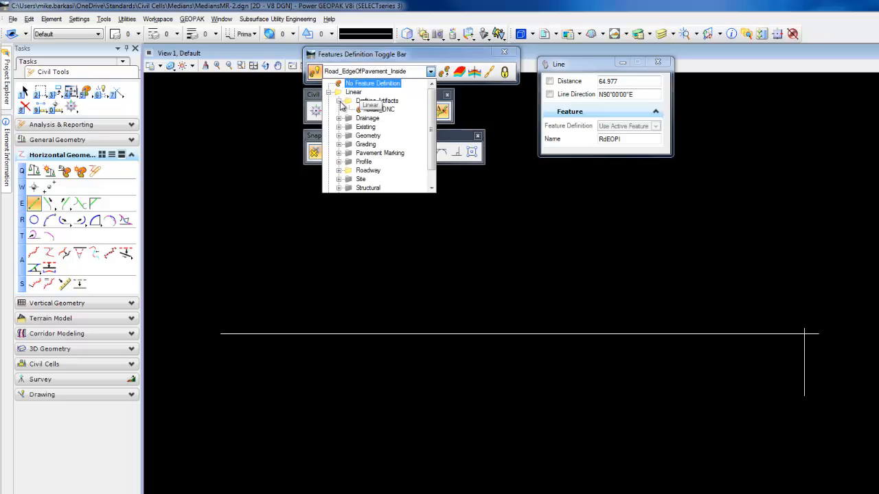
click(384, 110)
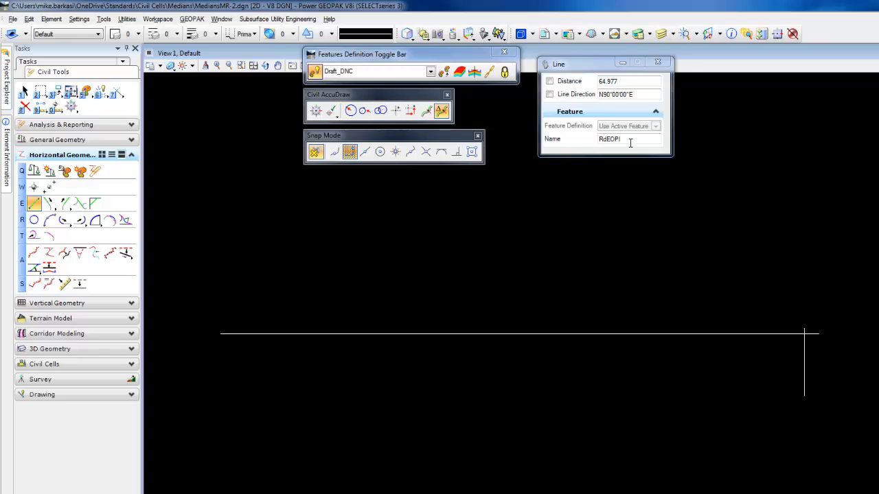
double_click(601, 139)
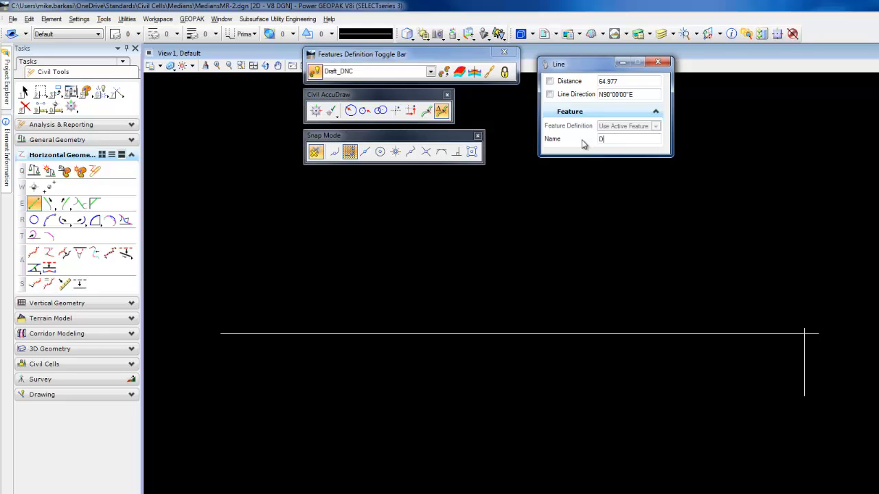
text(Dir-Control)
key(Tab)
- Begin a Single Offset Partial of the CL-Ref line with a 1.000 offset, starting at its intersection with the vertical reference line
click(124, 254)
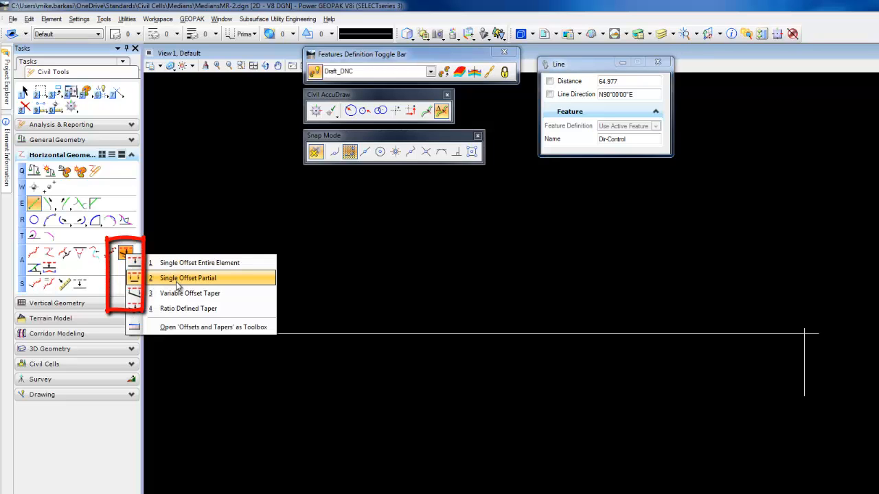
click(177, 280)
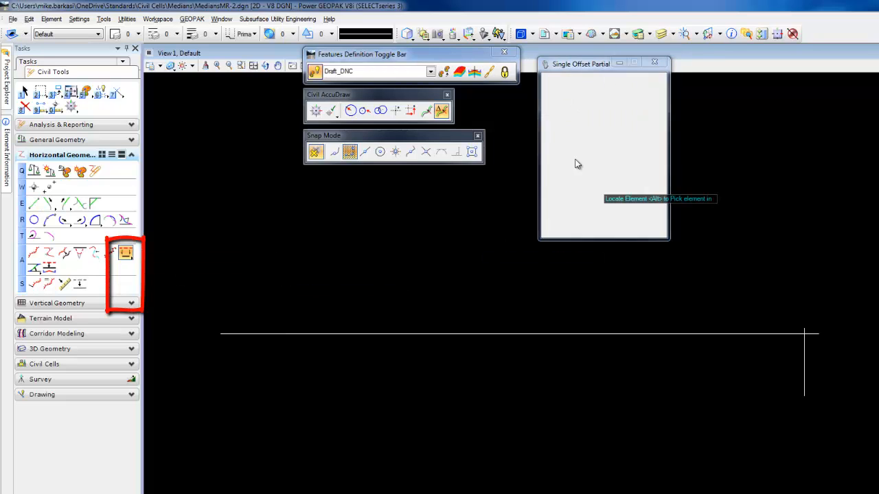
click(766, 335)
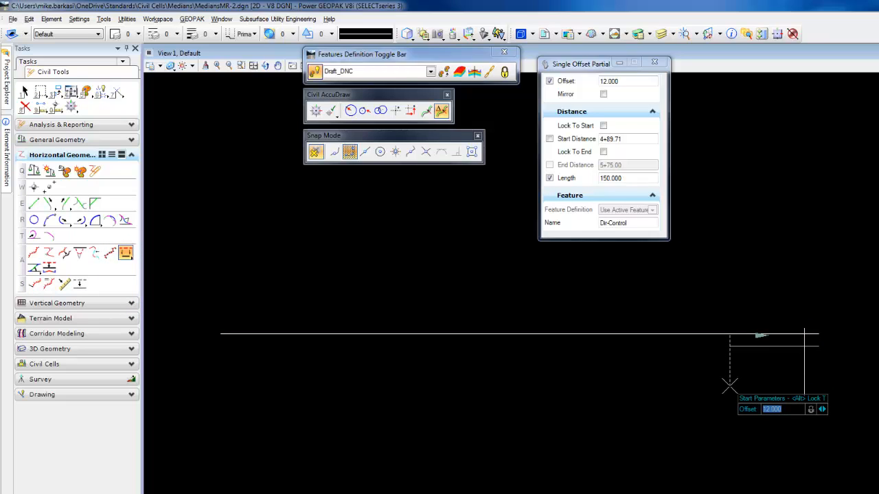
text(1)
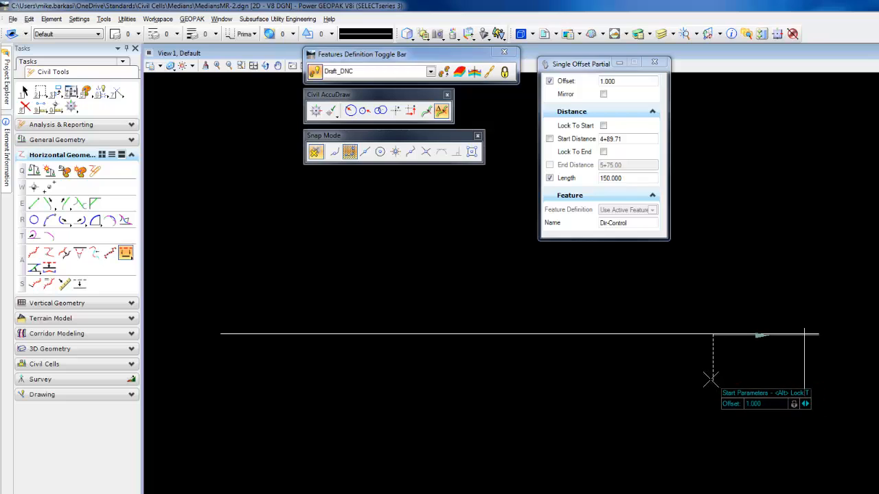
click(431, 73)
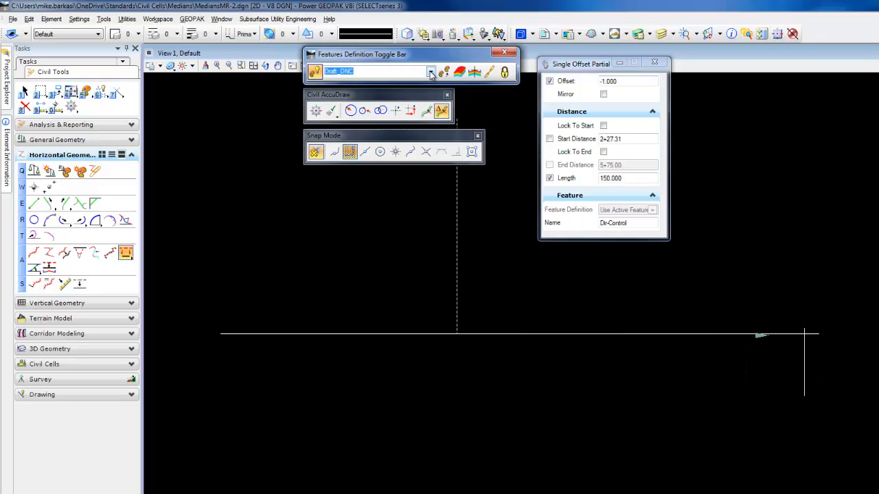
click(430, 73)
click(377, 103)
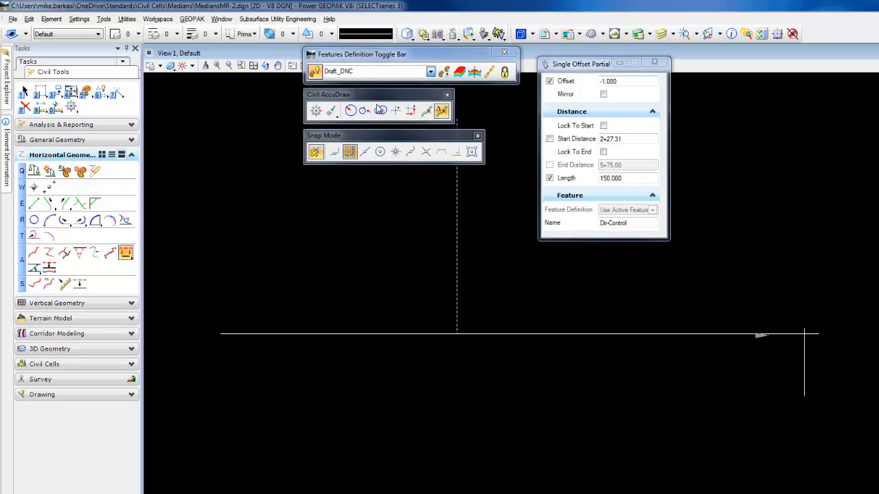
click(426, 152)
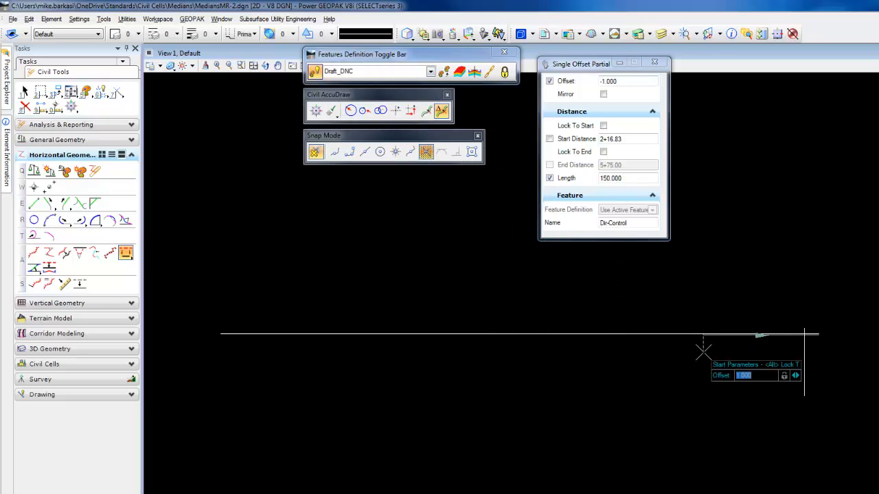
click(805, 335)
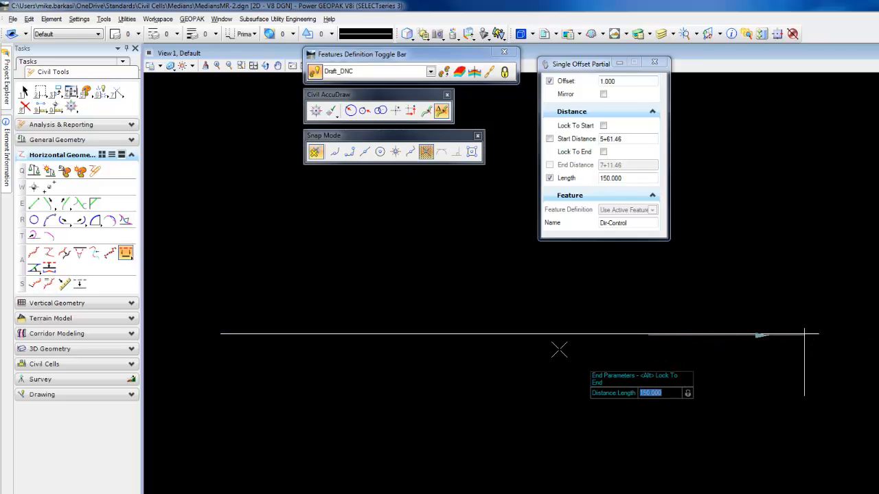
- Set the partial offset's length to 475 and place it running west below the reference line without mirroring
text(47)
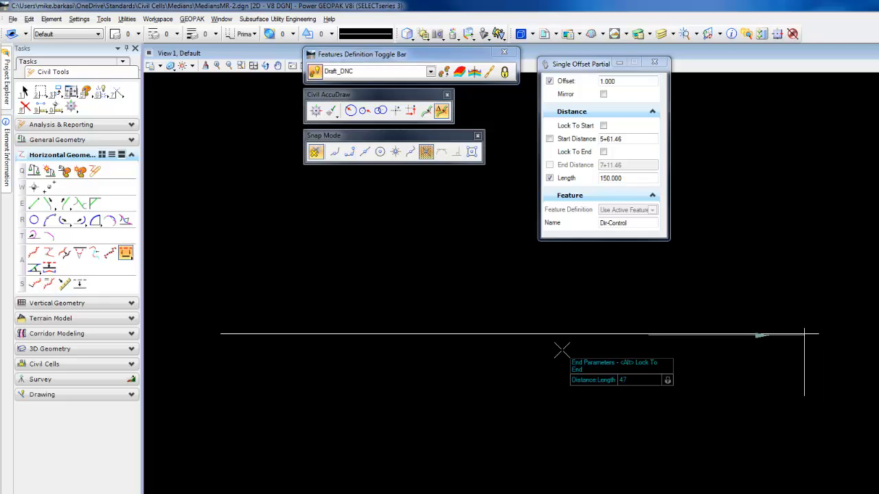
key(BackSpace)
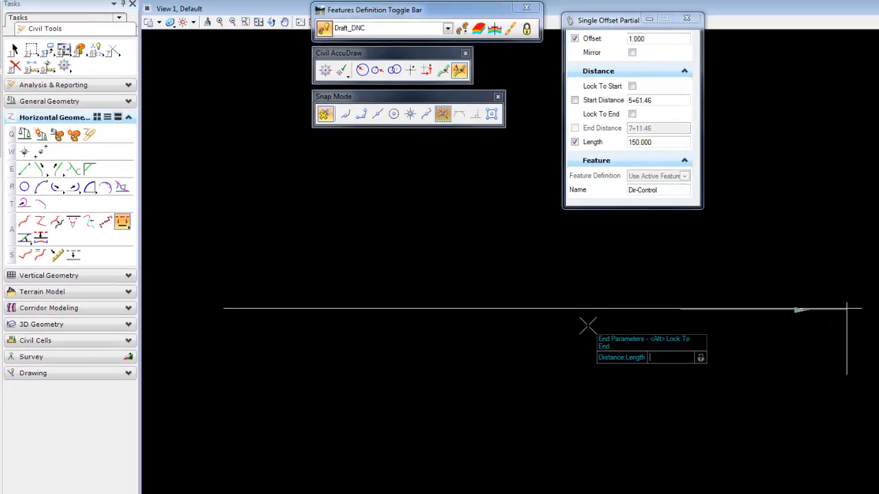
key(End)
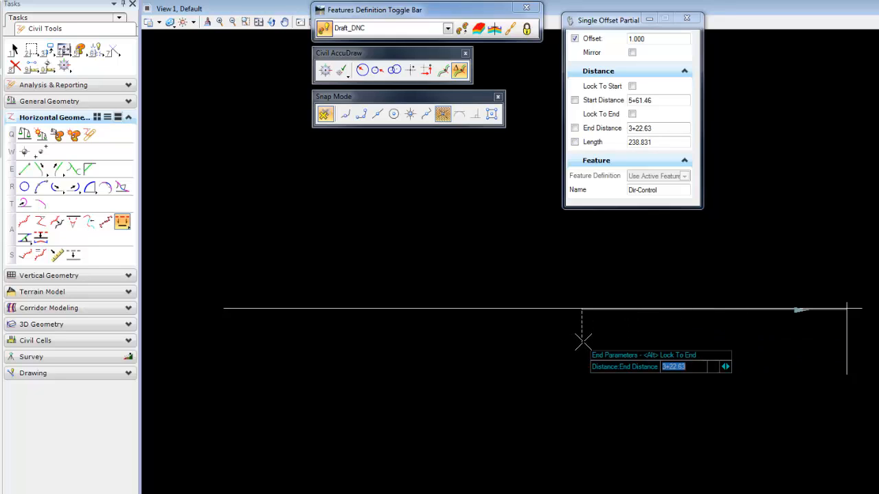
key(Right)
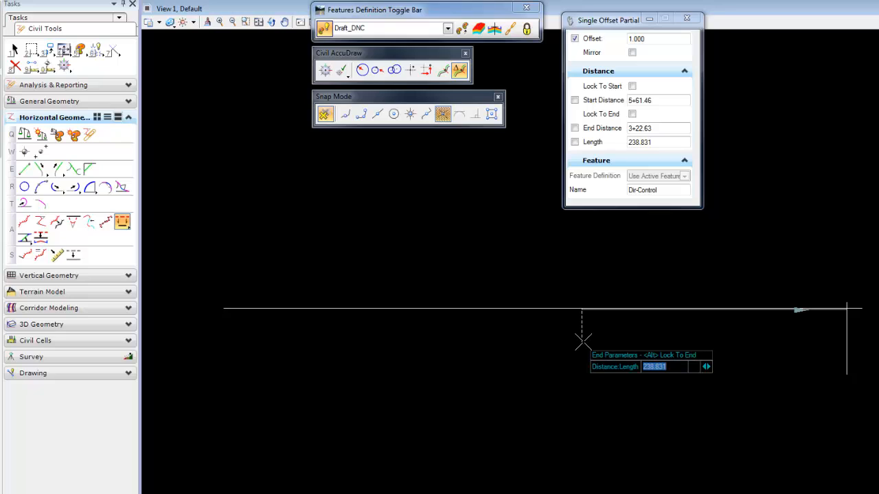
text(475)
key(Return)
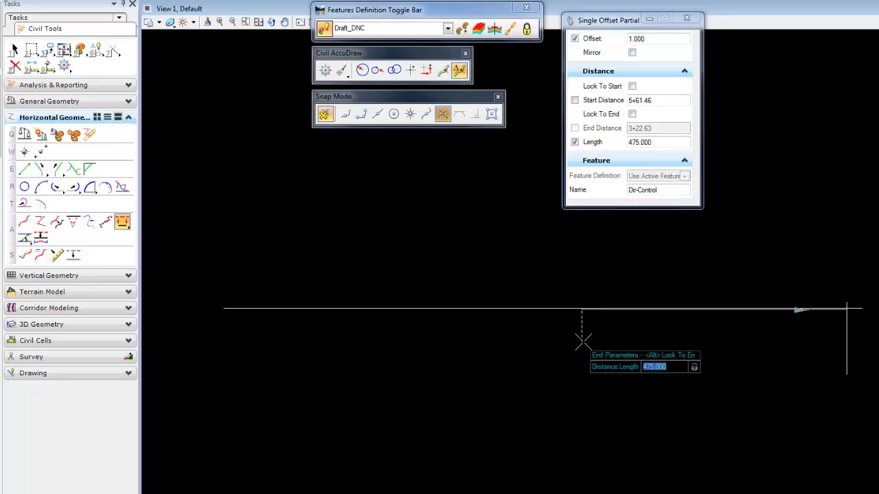
click(395, 370)
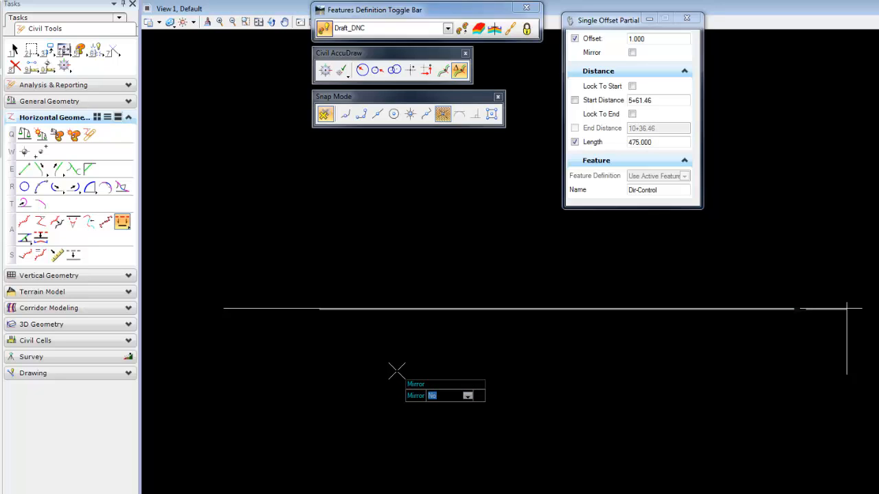
click(398, 374)
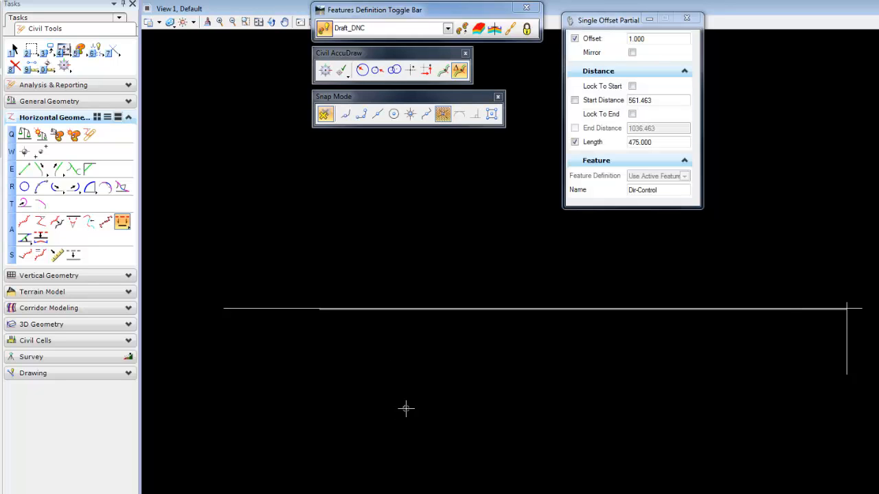
- Make Road_EdgeOfPavement_Inside the active feature definition and name the next partial offset Median
scroll(869, 318, up, 4)
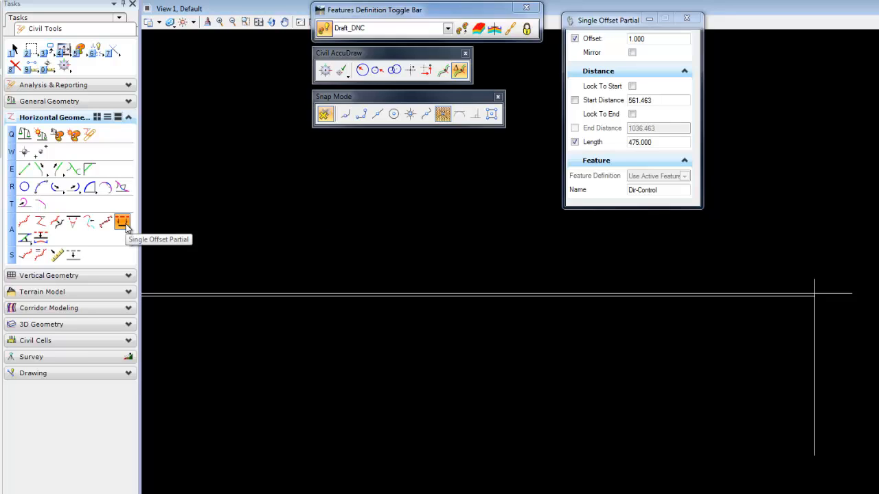
click(447, 28)
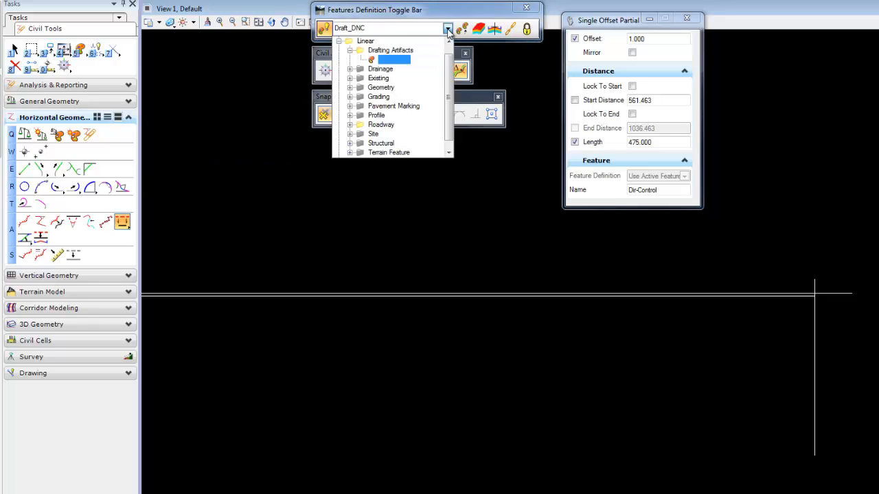
click(349, 124)
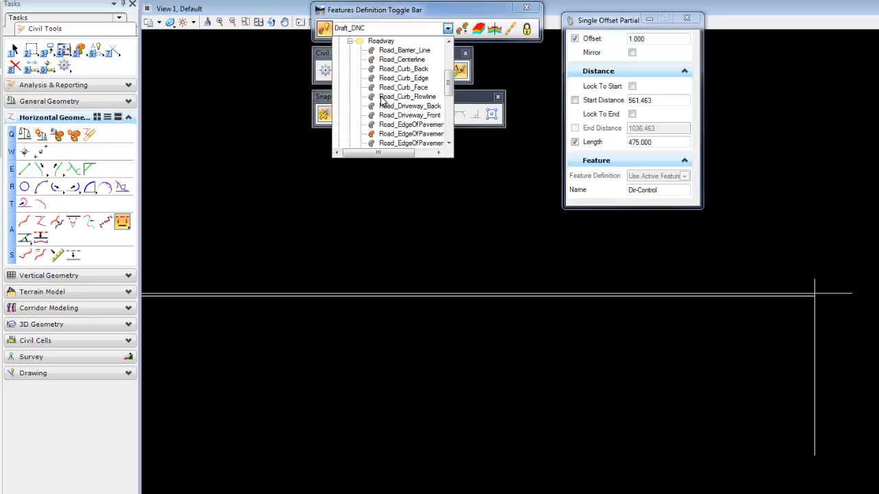
click(403, 135)
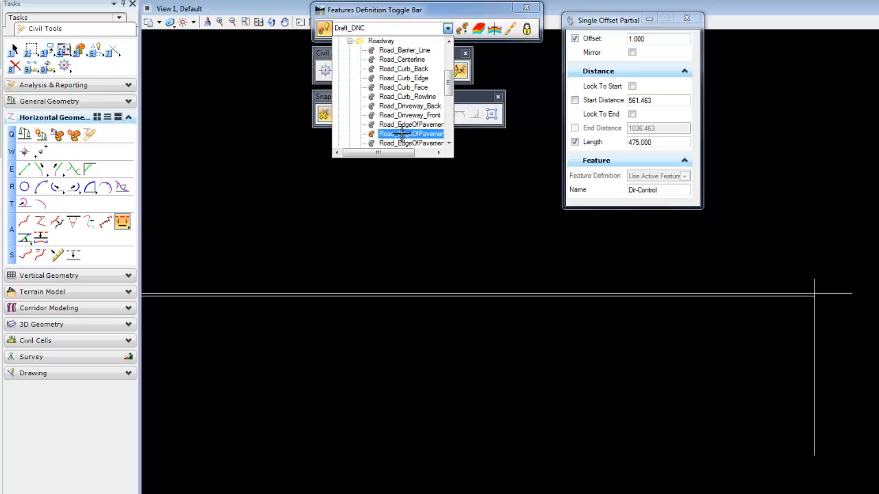
click(585, 190)
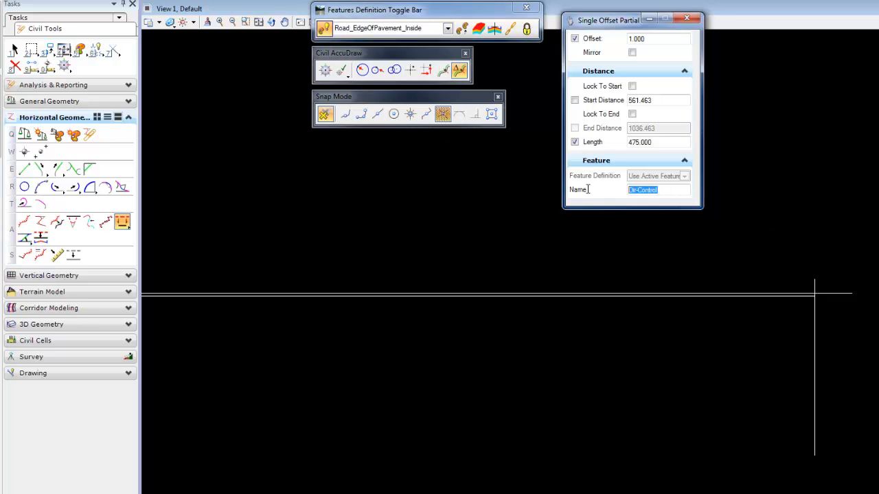
text(Median)
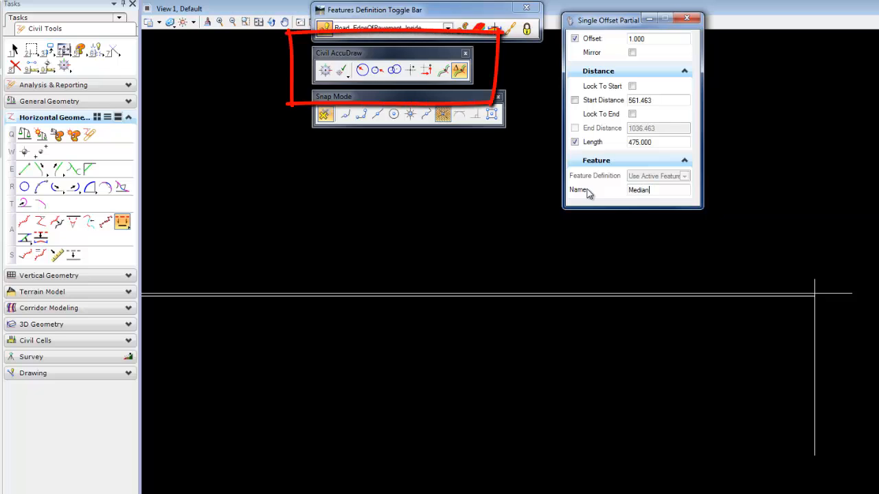
key(Tab)
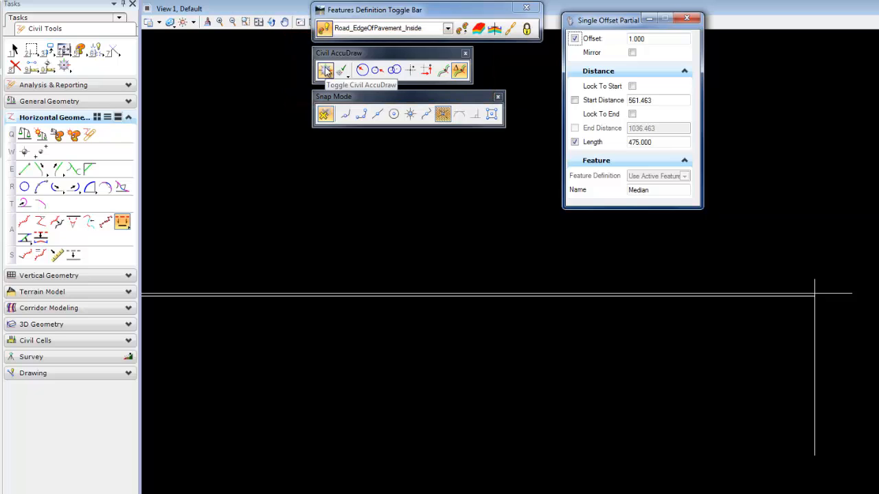
click(462, 71)
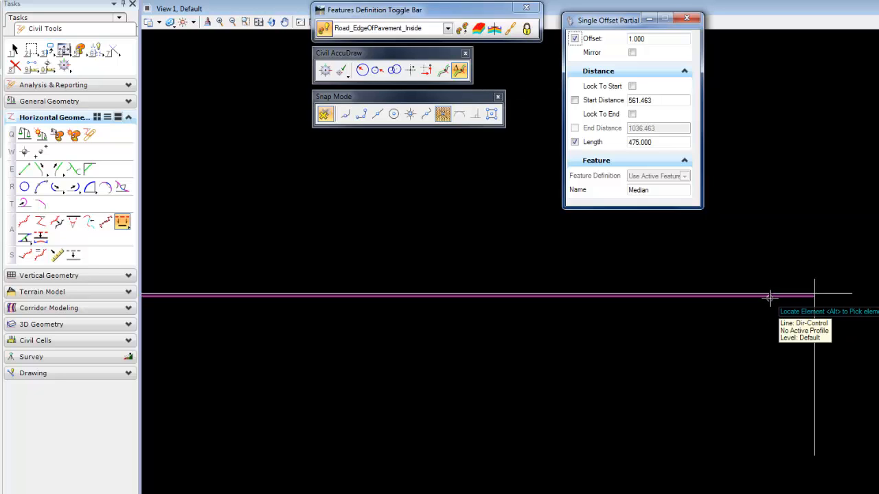
- Start the partial offset from the Dir-Control line and turn off use of the active feature definition
click(720, 332)
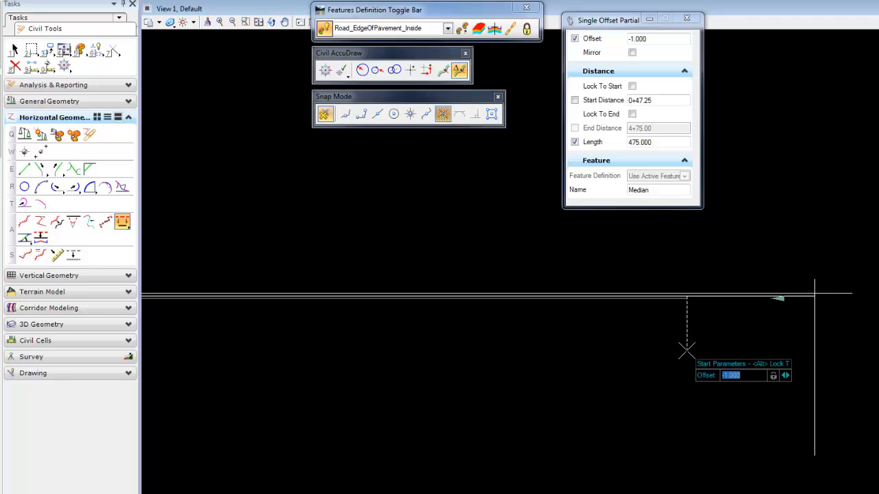
text(-)
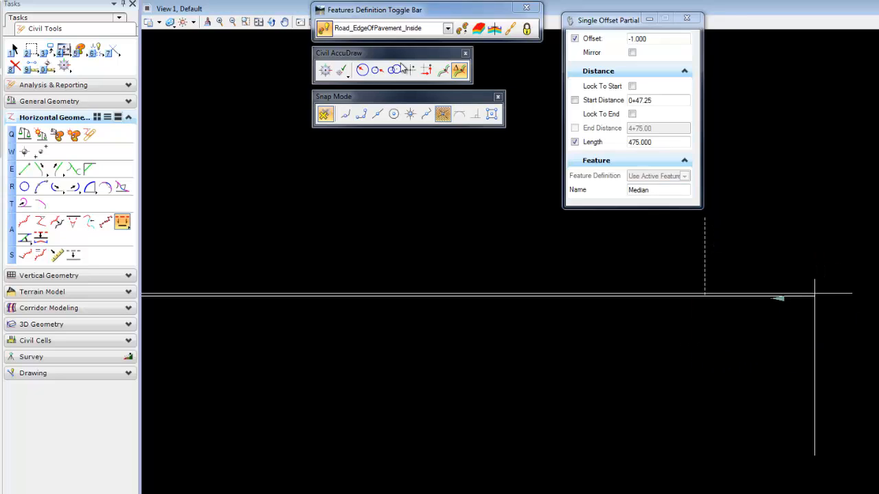
click(328, 32)
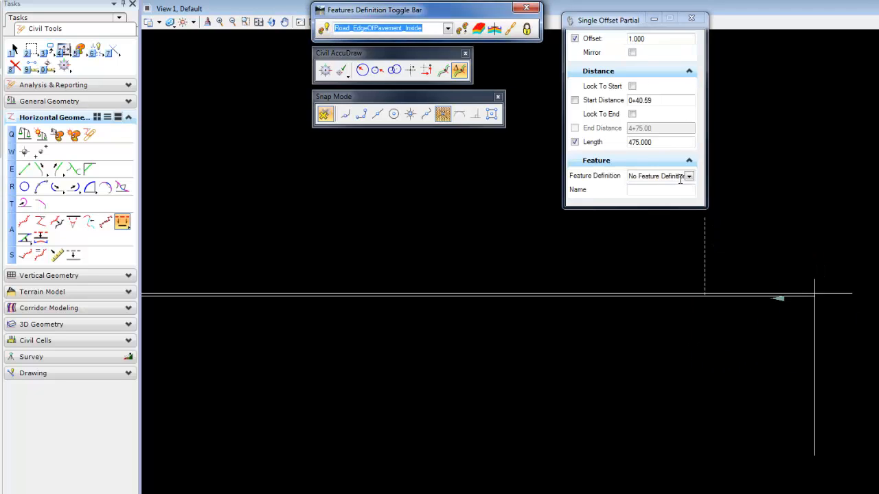
- Assign the offset a Road_EdgeOfPavement feature definition from the linear Roadway group and name it median
click(689, 176)
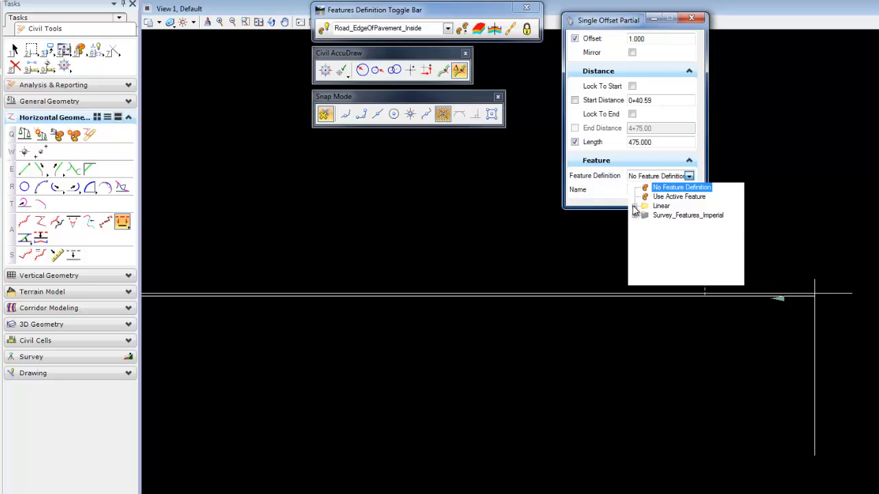
click(637, 210)
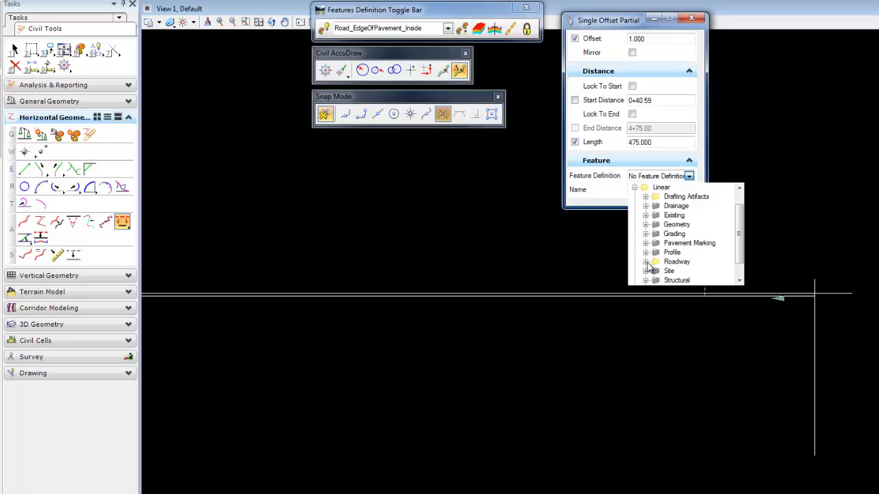
click(646, 262)
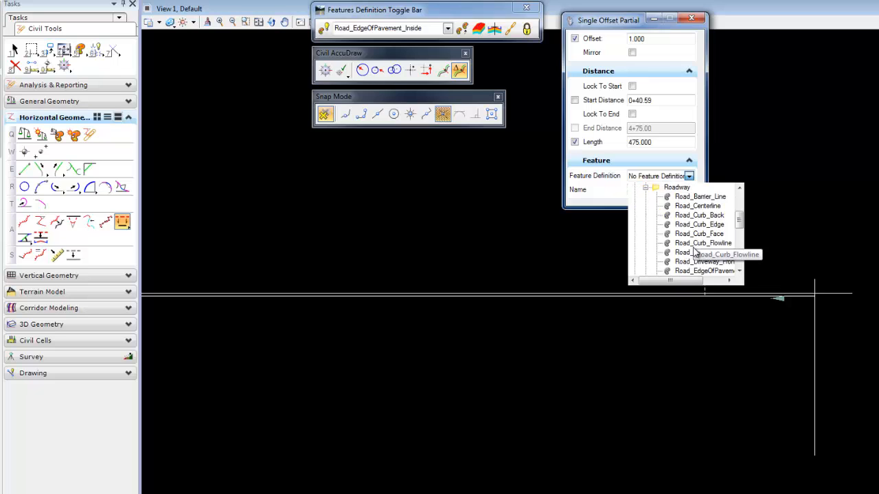
scroll(696, 264, down, 1)
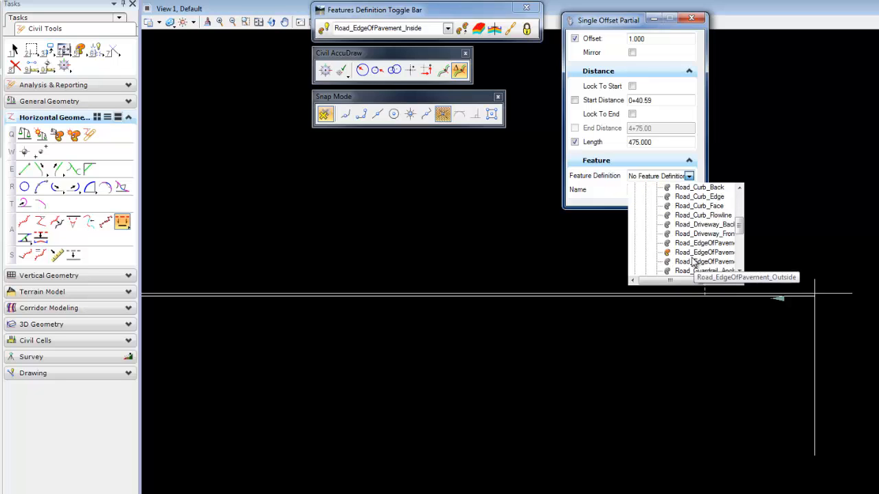
click(695, 244)
double_click(657, 190)
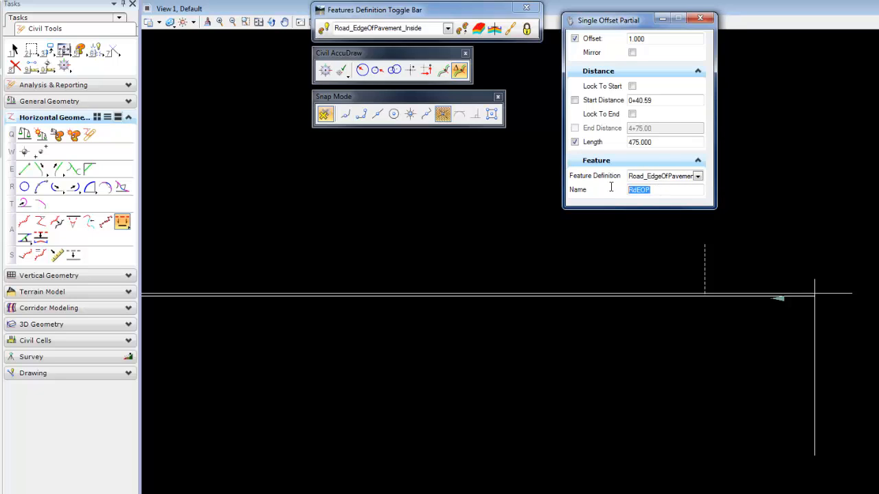
text(median)
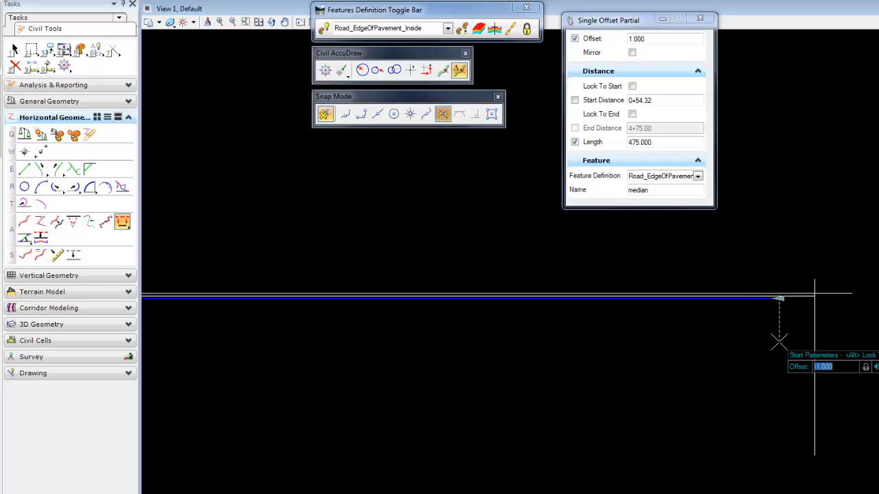
- Enable Civil AccuDraw with Dir-Control as the reference element and set its origin where the reference line meets Position-Ref
click(326, 71)
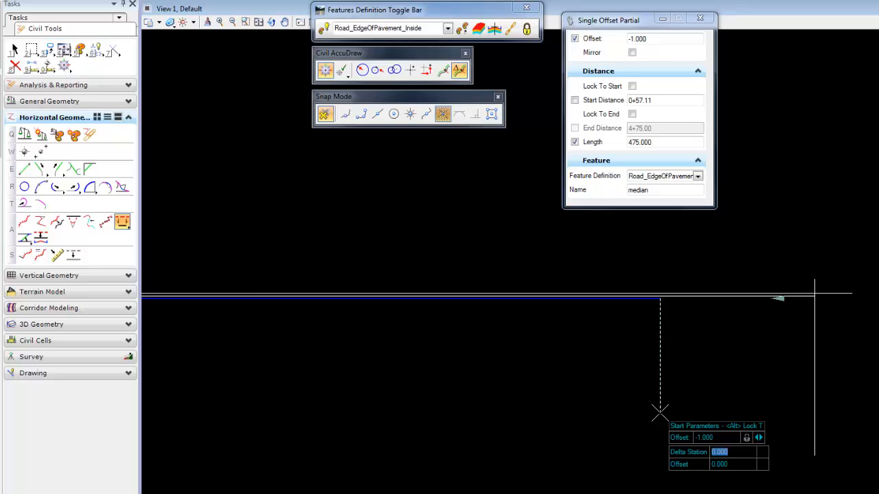
key(o)
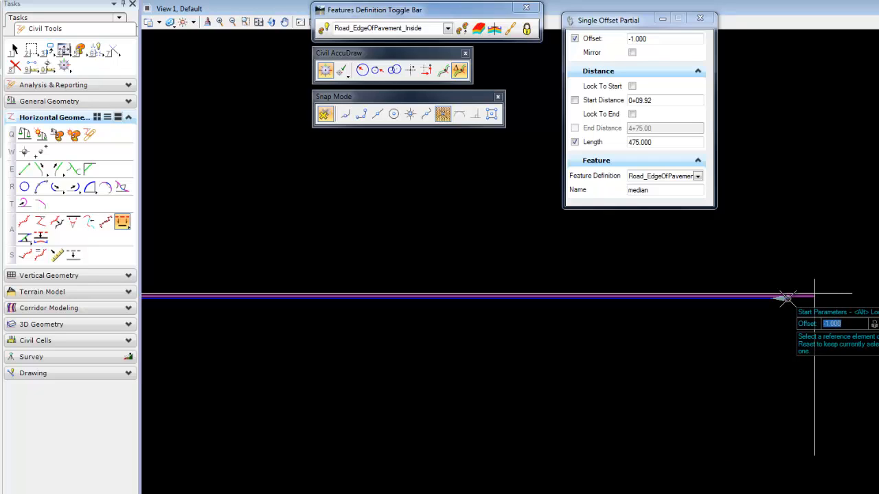
click(787, 298)
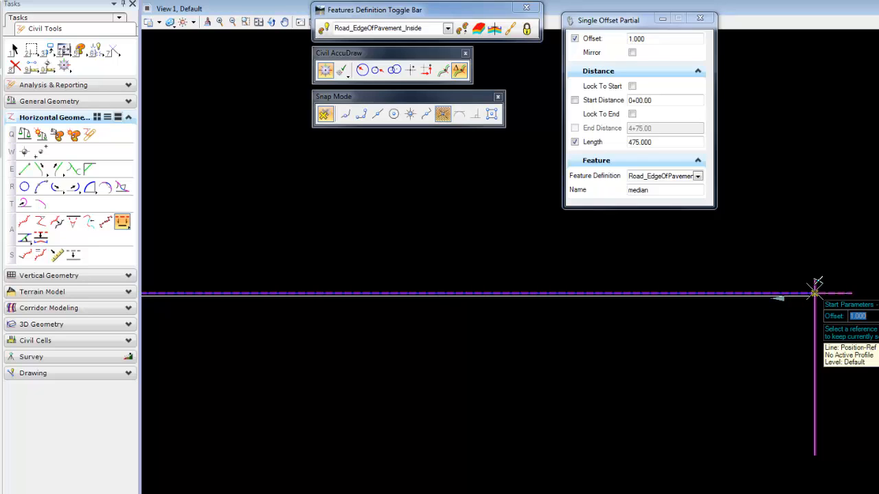
click(815, 291)
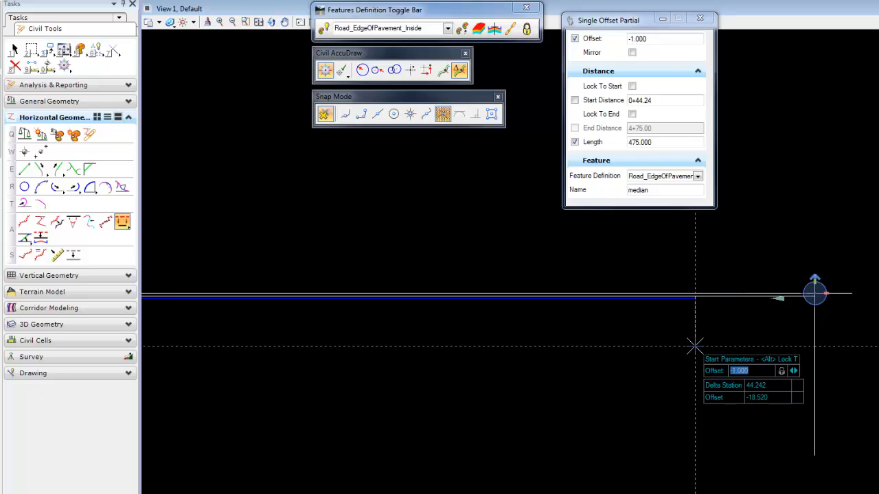
- Set the offset to -10 and start the median line at delta station 40 and offset -10
text(-10)
key(Return)
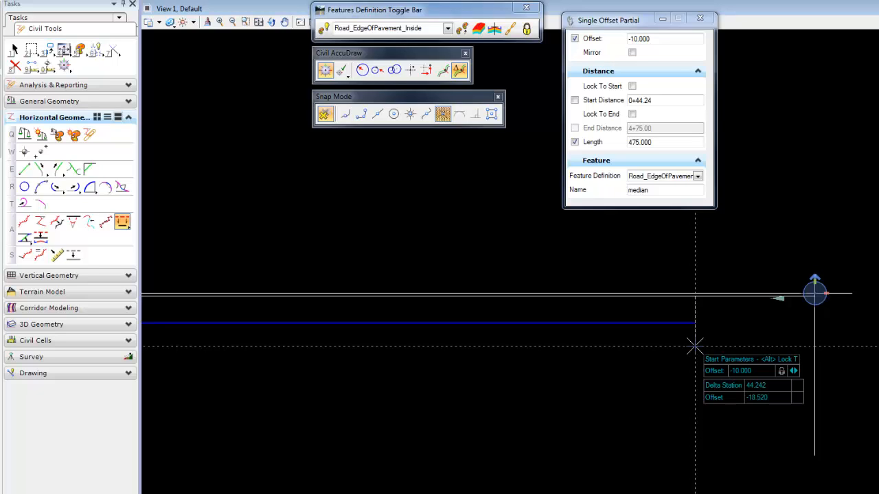
key(Tab)
text(40)
key(Tab)
text(-10)
key(Tab)
click(638, 348)
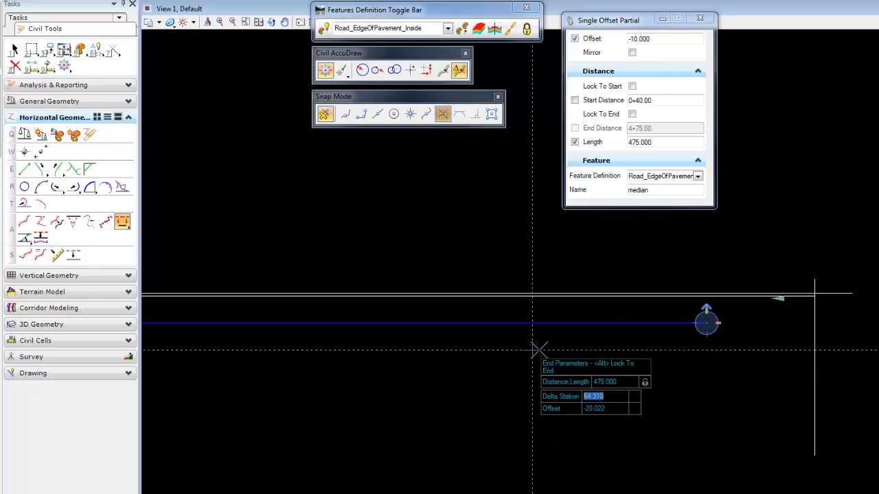
- Lock the median offset's length at 475
scroll(563, 364, down, 2)
middle_drag(450, 405, 657, 417)
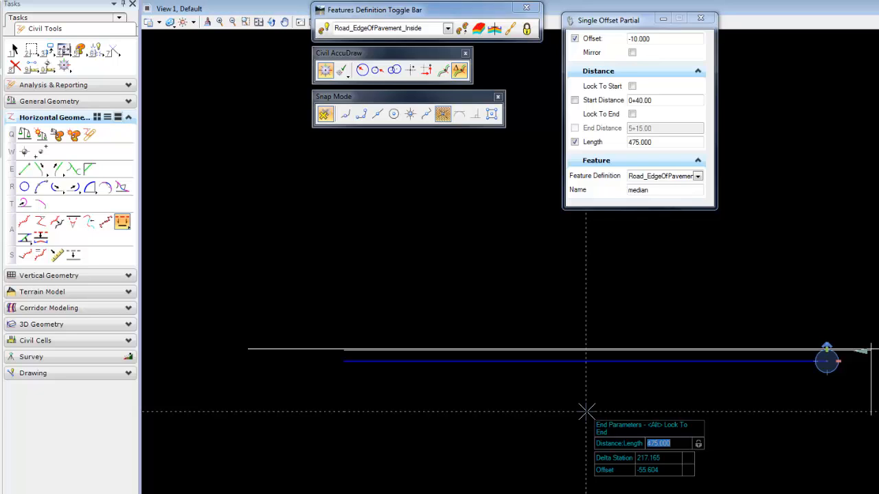
key(End)
key(Right)
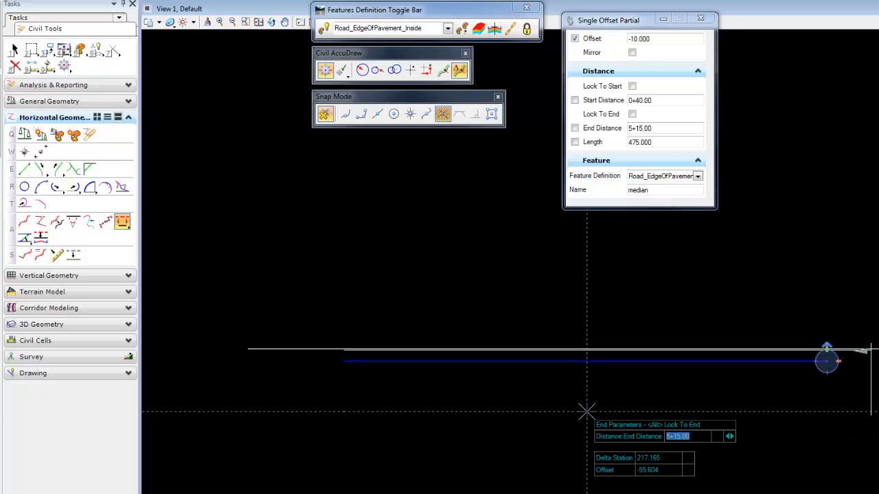
key(Left)
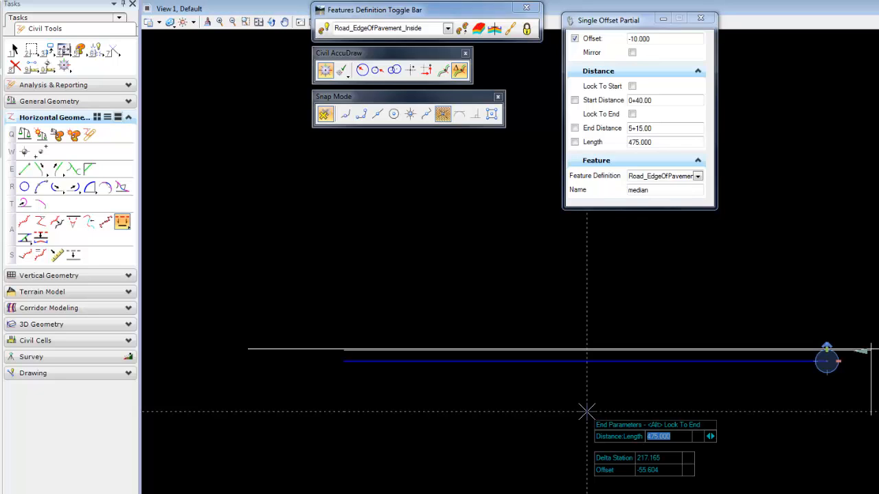
text(475)
key(Return)
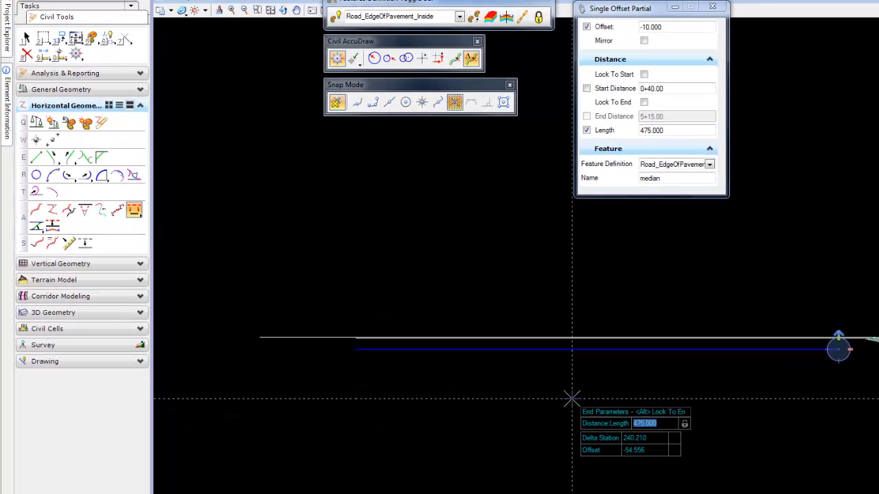
- Set the median offset's length to 450 and place it without mirroring
text(450)
key(Return)
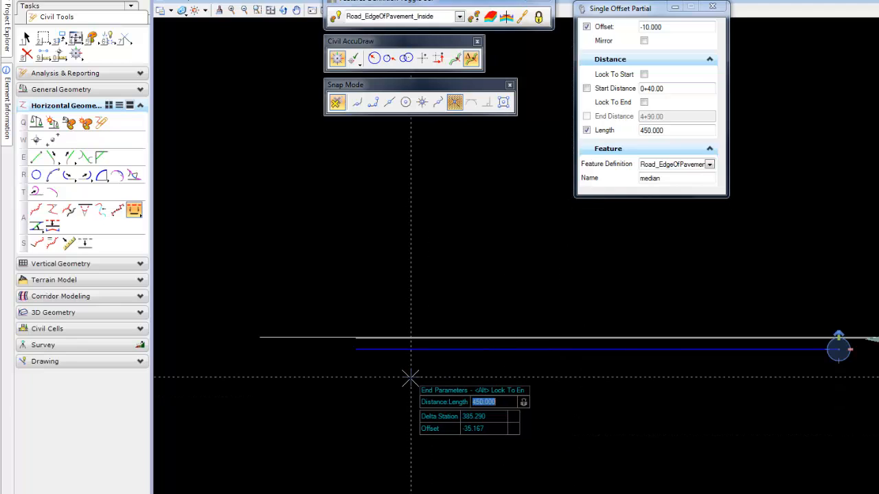
click(359, 295)
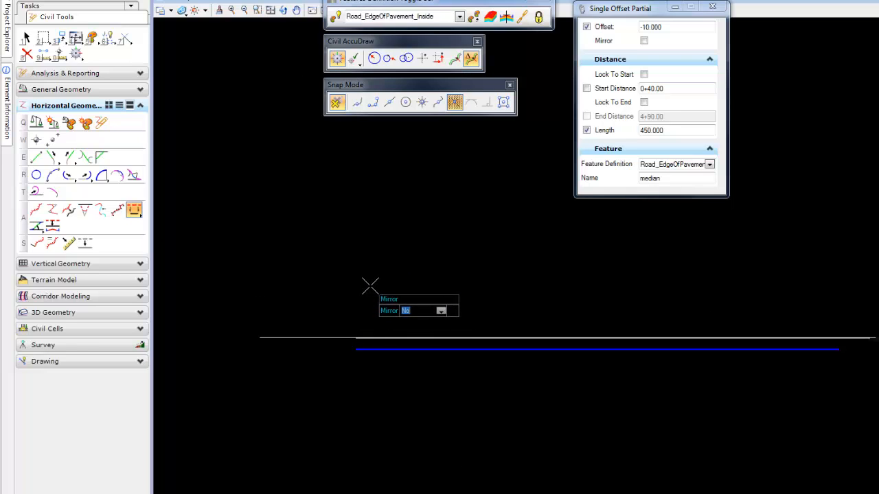
click(369, 286)
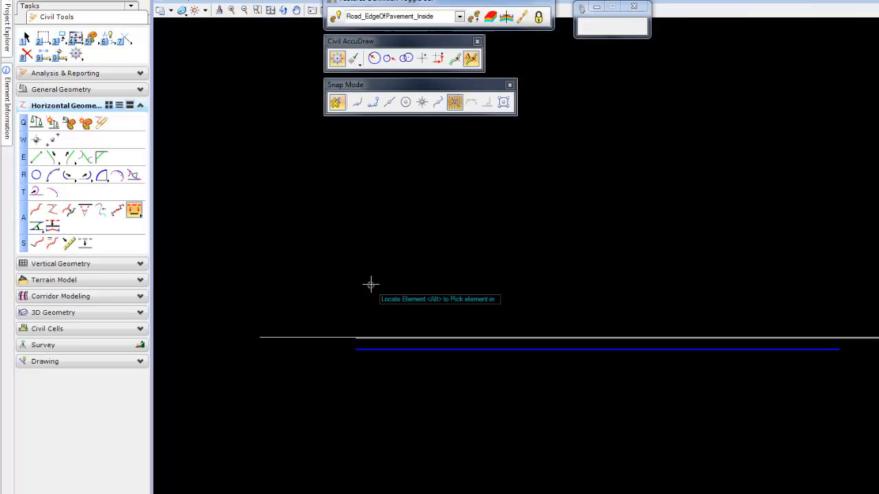
- Select the blue median line and set its length to 425
click(27, 37)
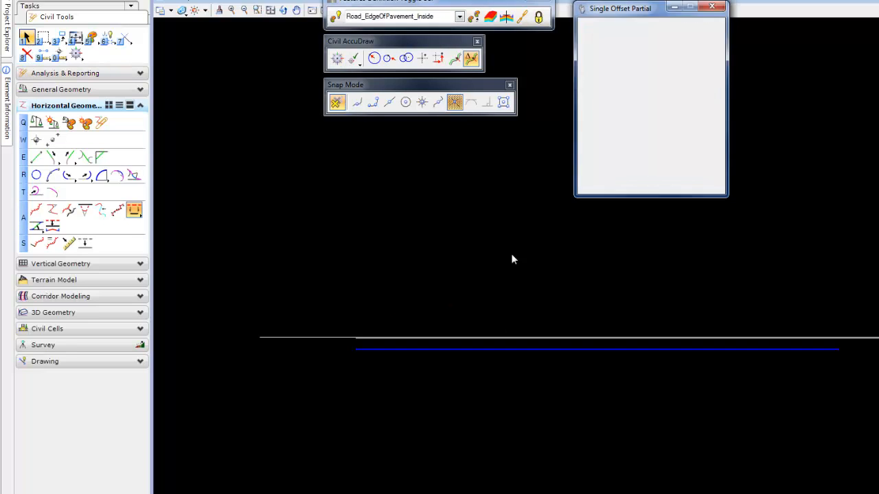
click(596, 340)
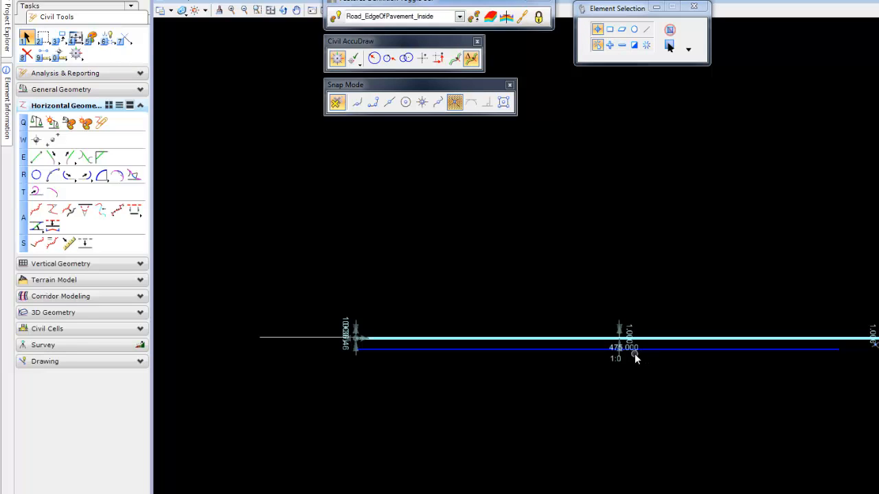
click(660, 350)
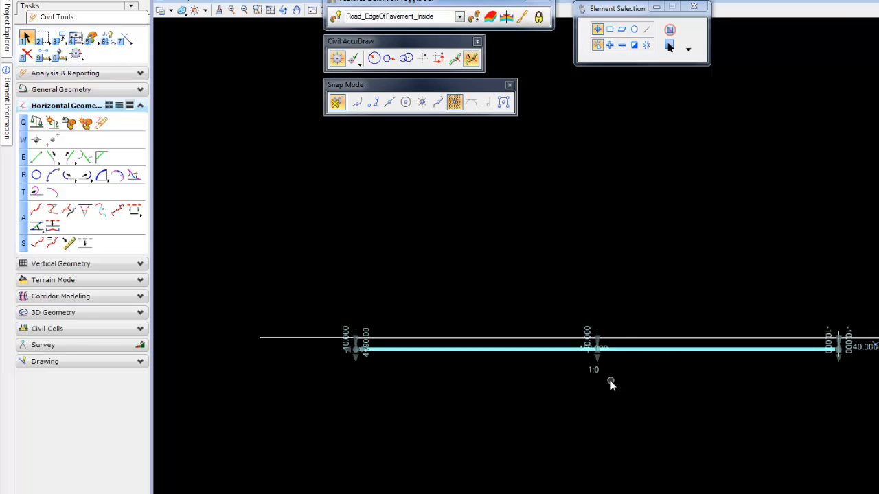
scroll(592, 352, up, 3)
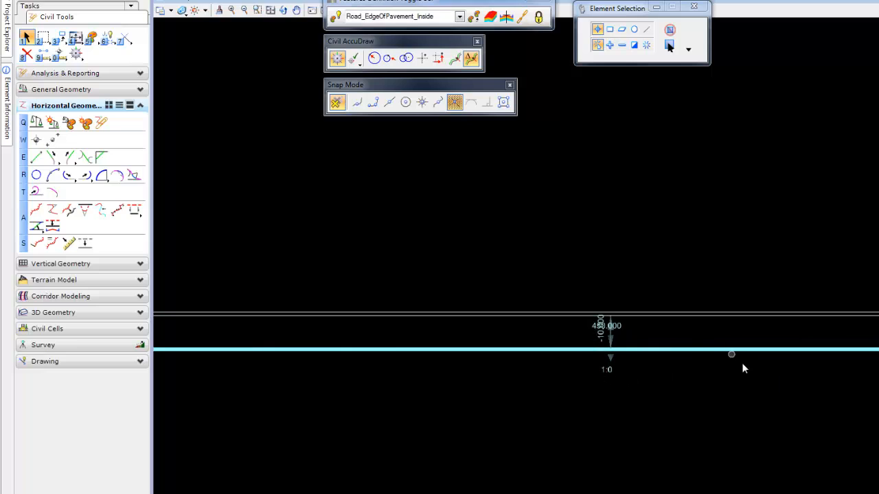
scroll(739, 360, down, 2)
middle_drag(257, 391, 302, 386)
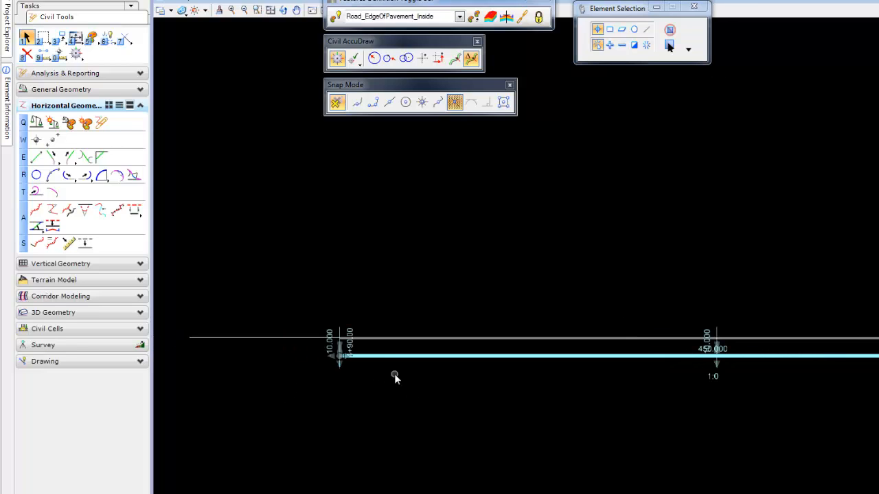
click(725, 350)
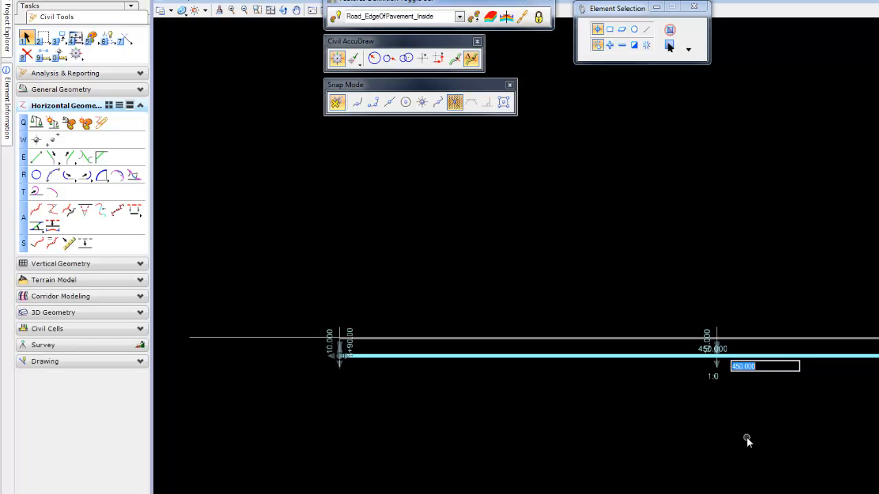
text(425)
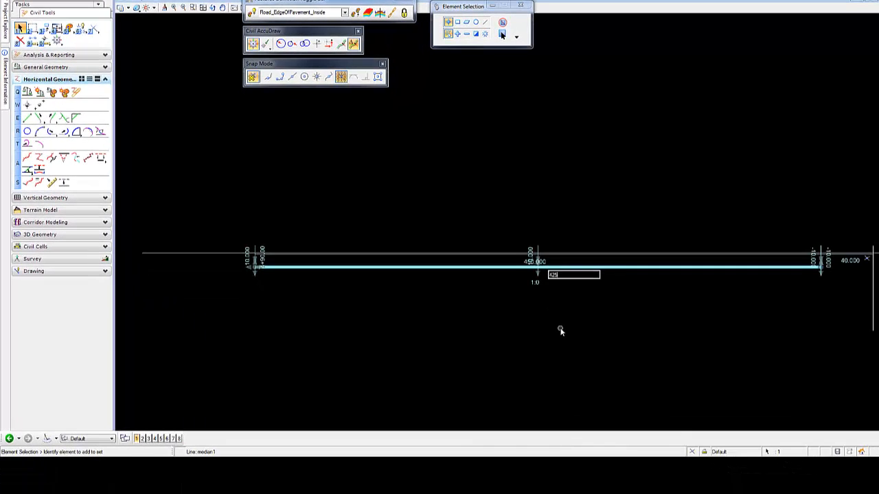
key(Return)
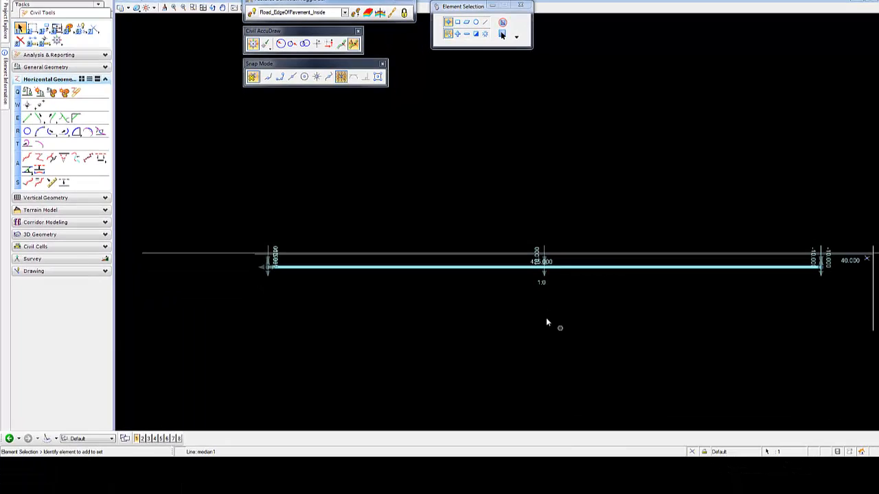
scroll(266, 261, up, 3)
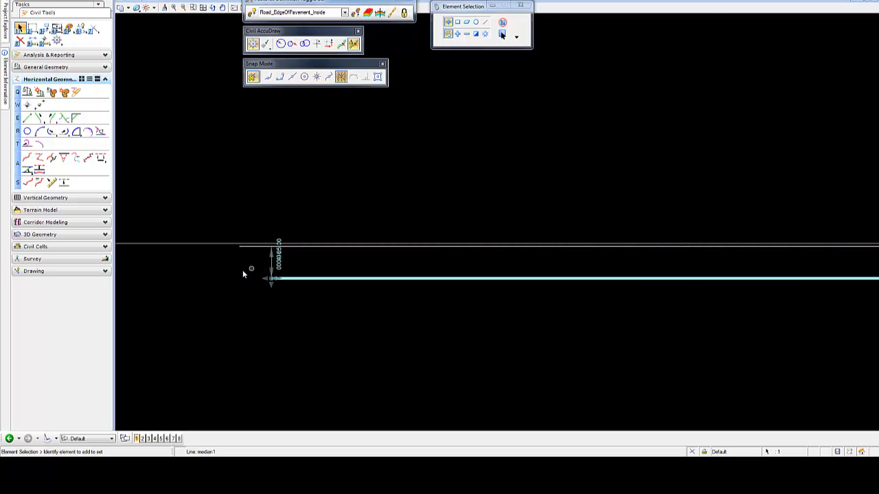
scroll(309, 337, down, 2)
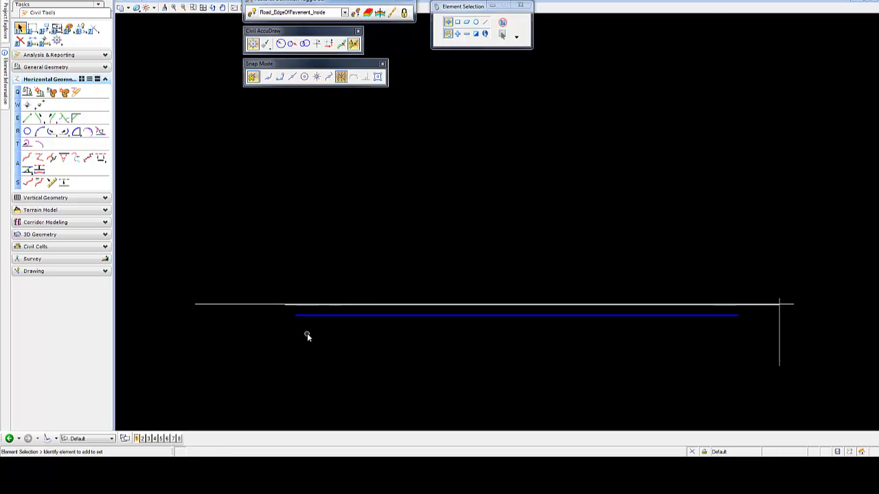
middle_drag(483, 348, 415, 341)
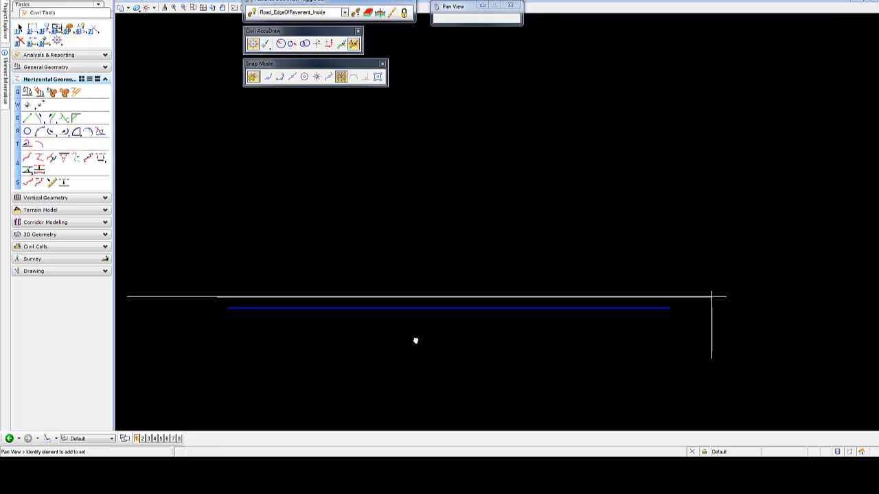
click(443, 307)
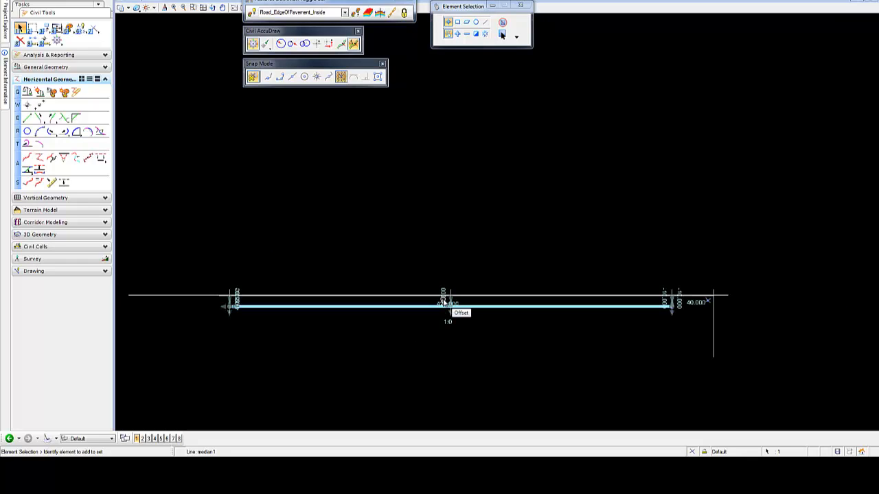
click(451, 341)
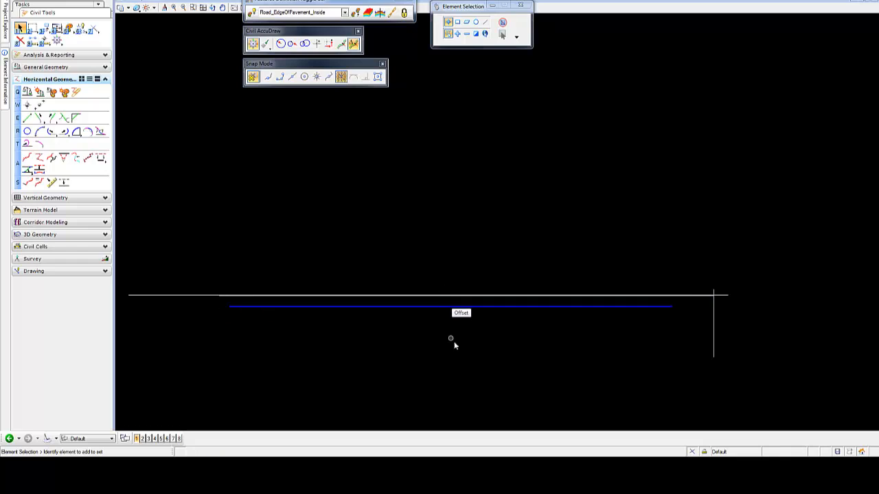
- Move the blue median line to the other side of the baseline by setting its offset to 10
click(446, 307)
click(443, 298)
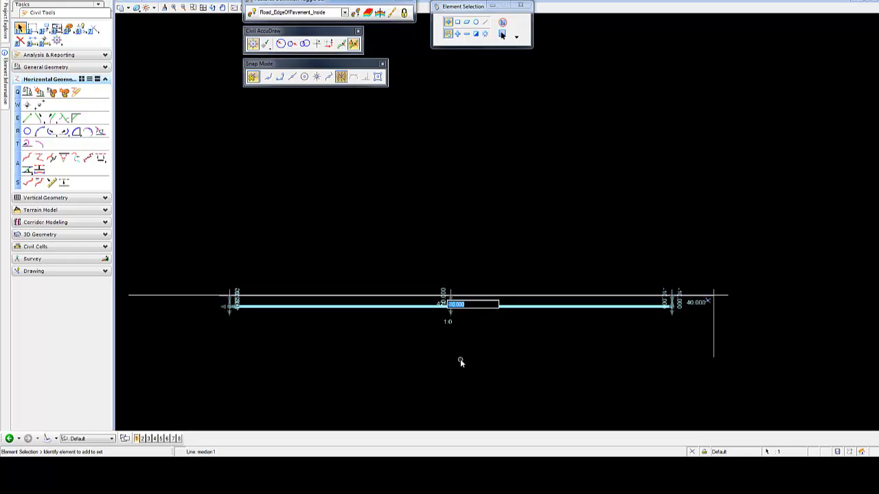
text(10)
key(Return)
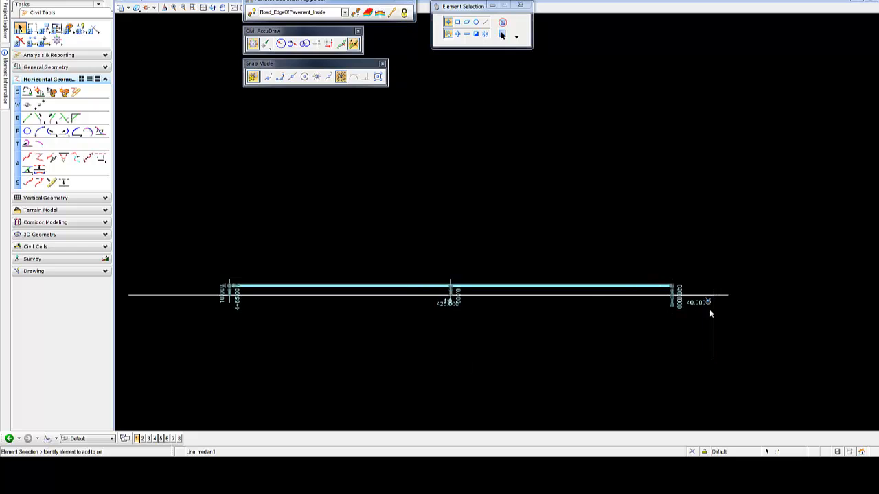
click(582, 371)
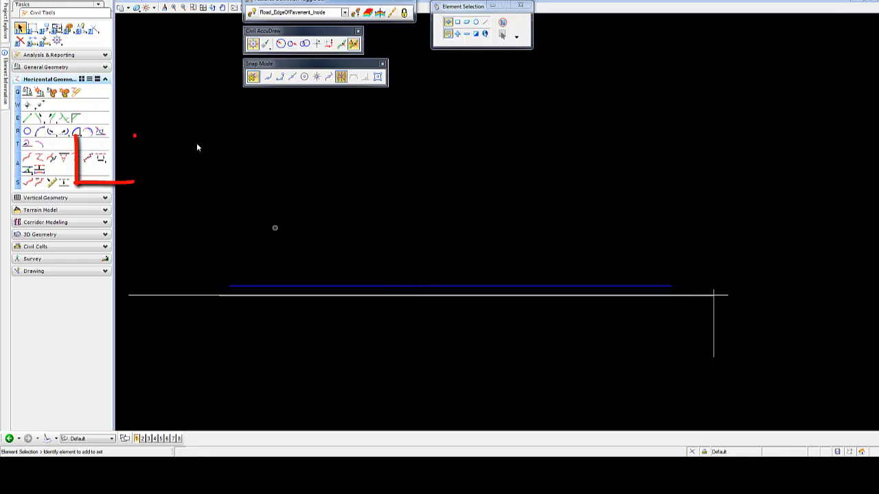
- Set up Single Offset Entire Element with the Road_EdgeOfPavement feature definition and the name median
click(100, 158)
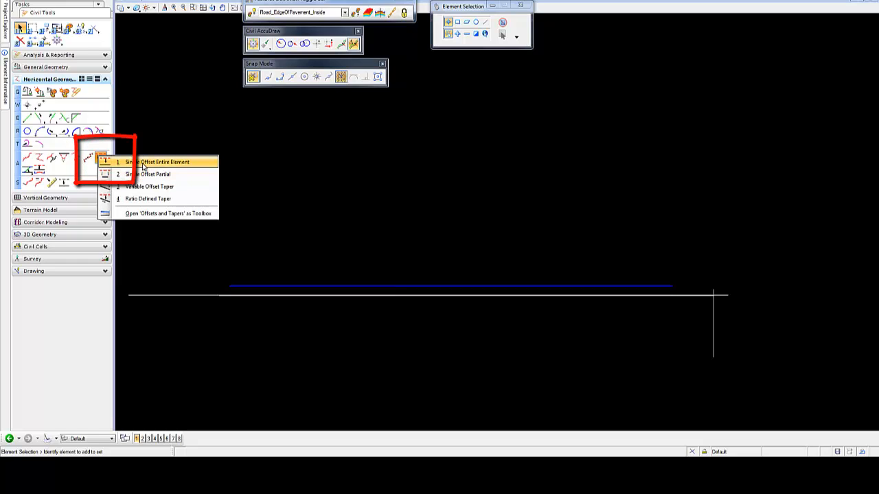
click(143, 163)
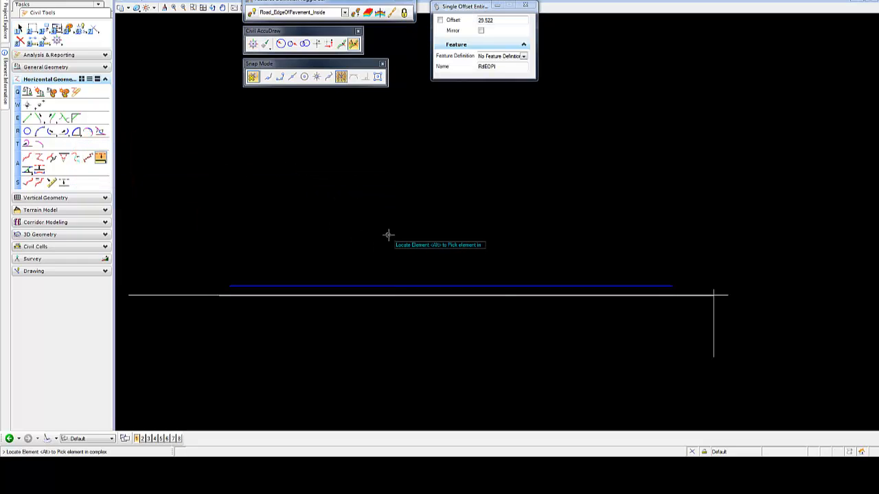
click(416, 285)
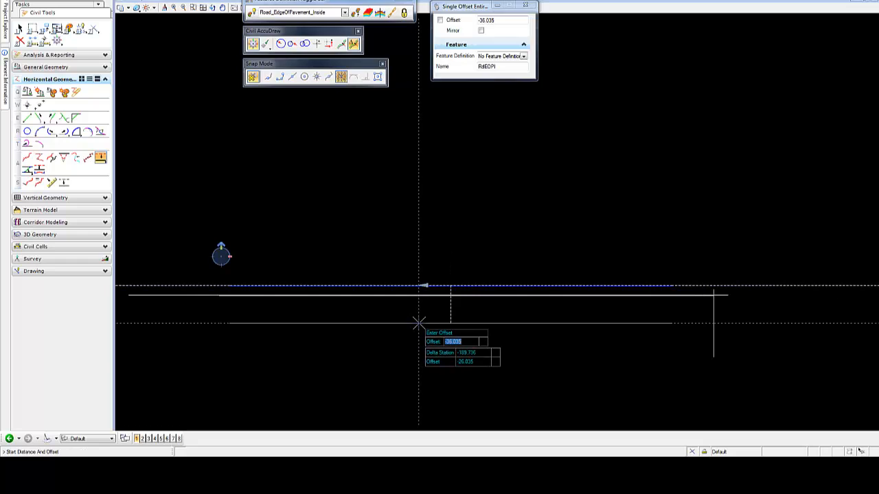
right_click(418, 322)
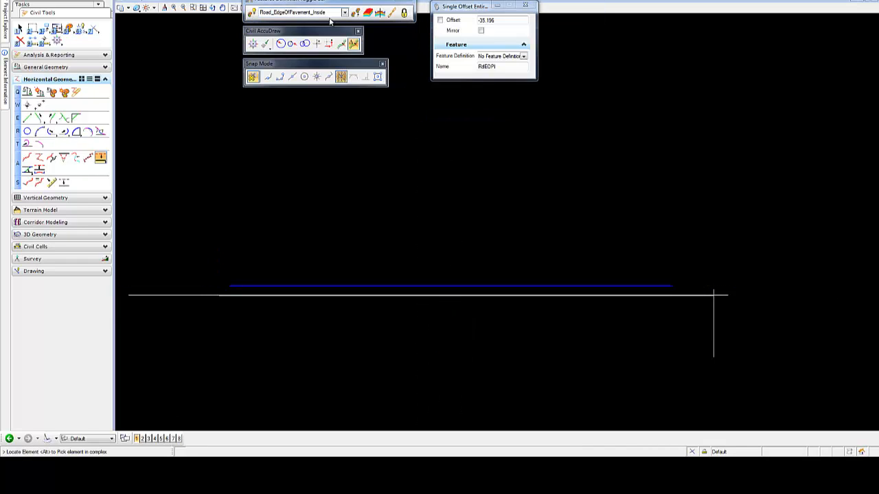
click(524, 56)
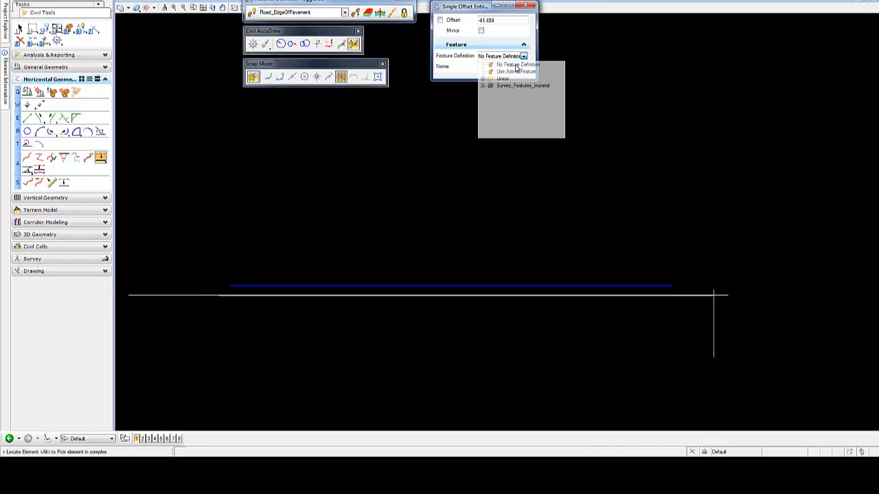
click(483, 85)
click(492, 123)
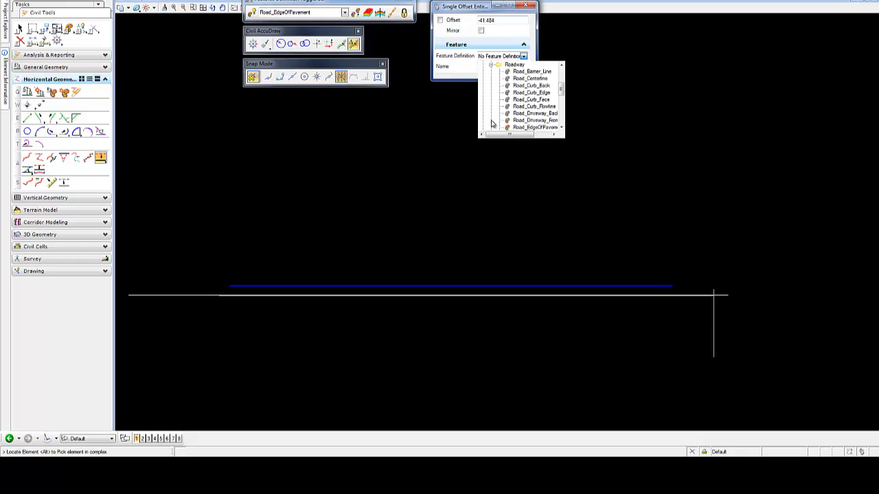
click(532, 127)
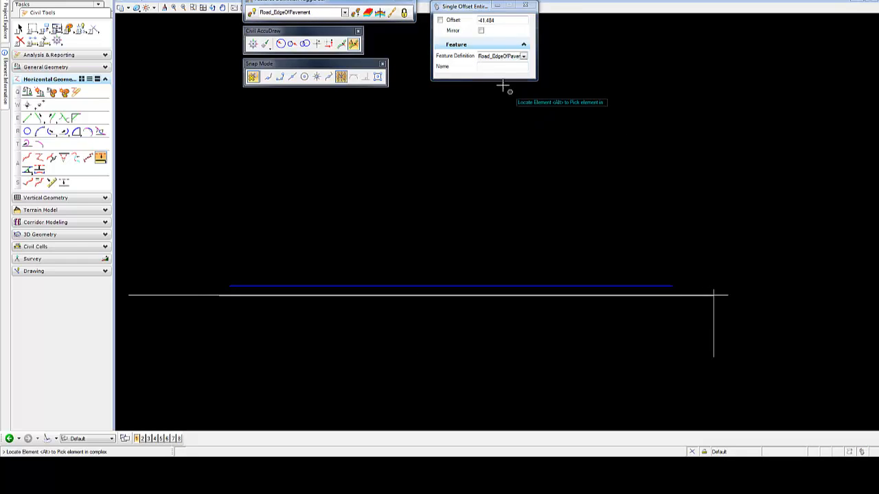
double_click(496, 66)
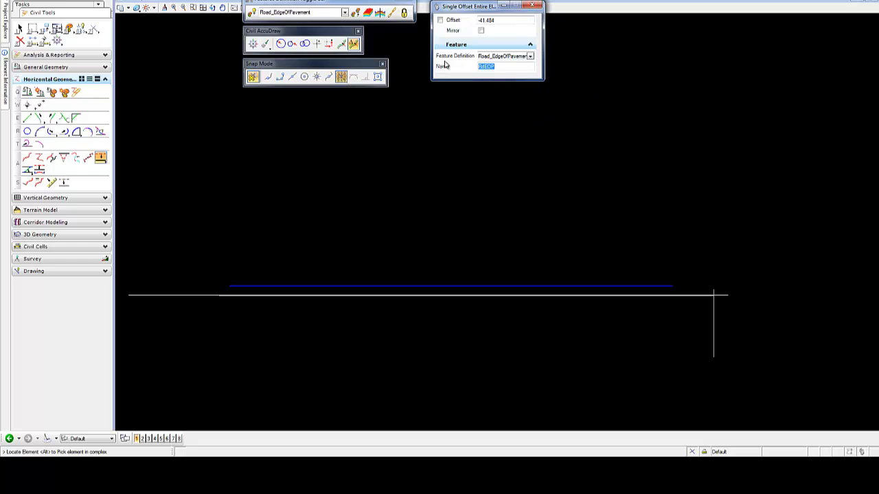
text(median)
- Offset the entire blue median line by -20 to the other side of the baseline, without mirroring
click(496, 286)
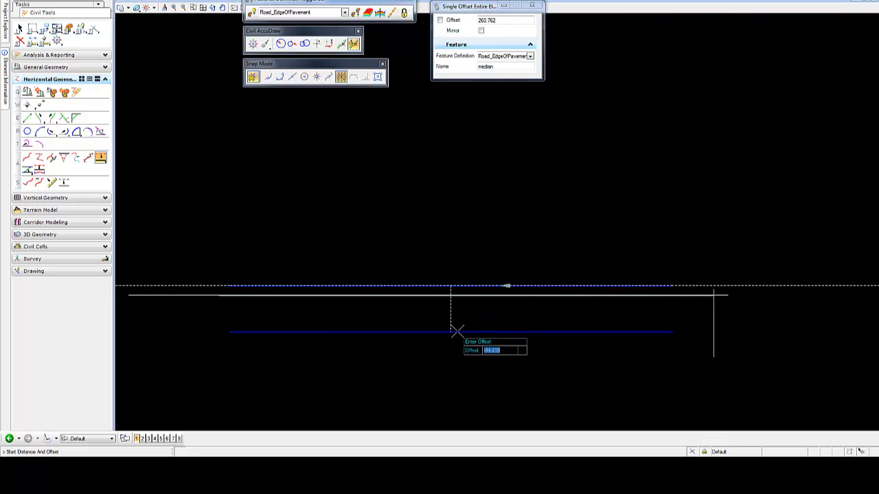
text(20)
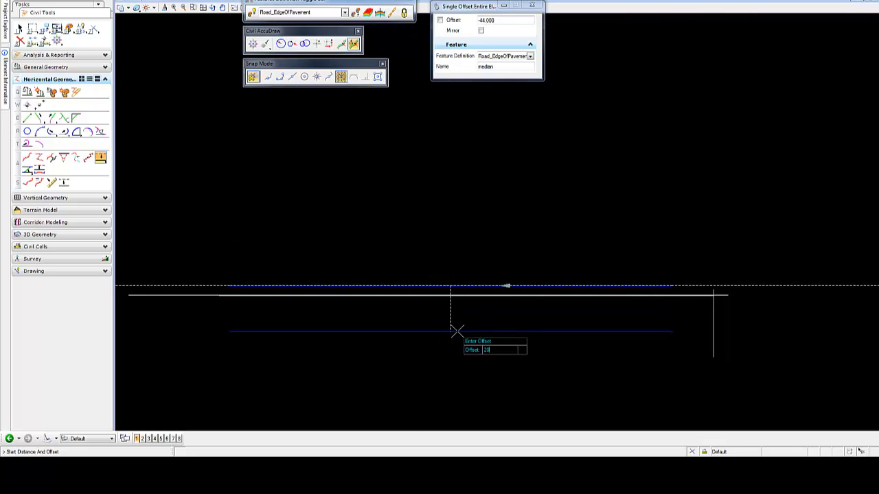
key(Return)
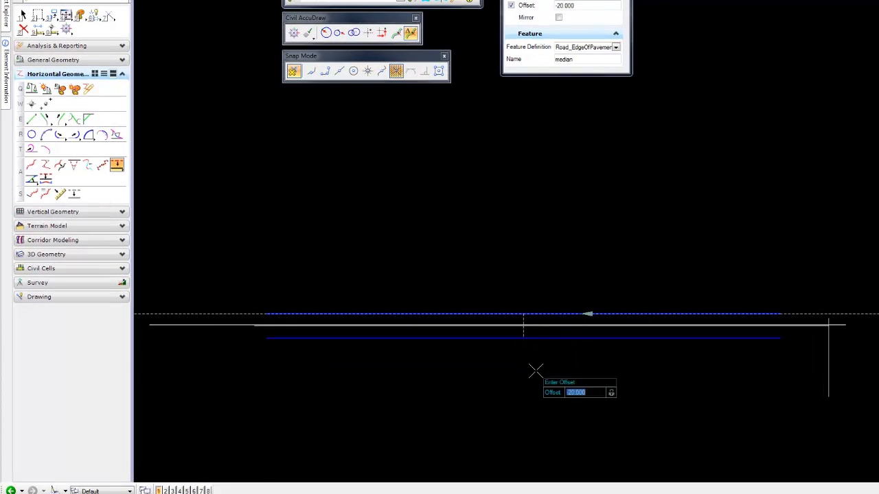
key(Return)
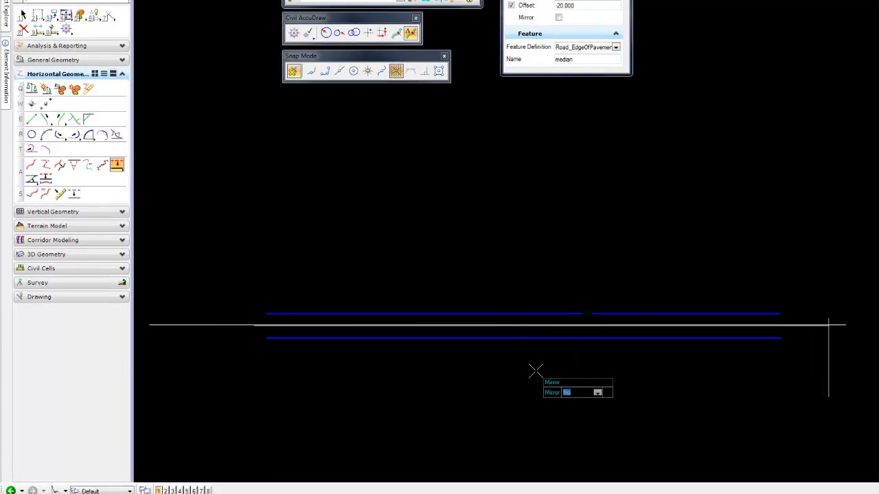
key(Return)
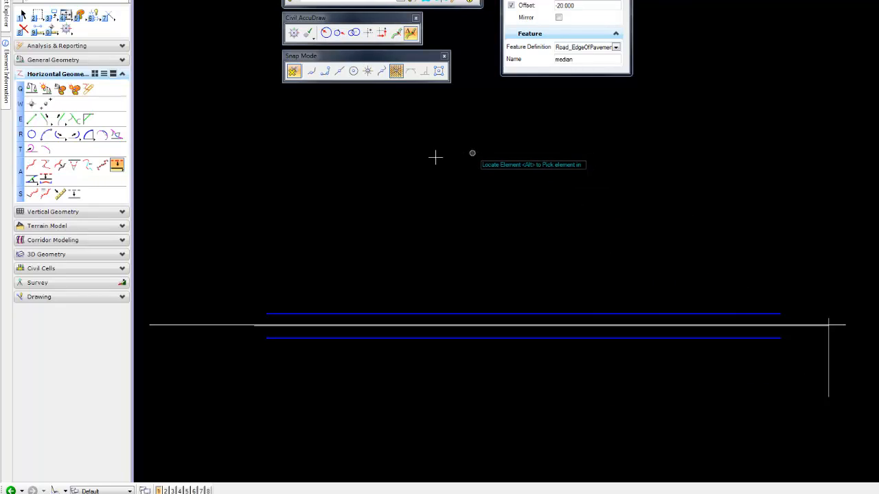
- Begin a Single Offset Partial of the lower median line at offset 12, snapping its start to the upper median line's right endpoint
click(117, 166)
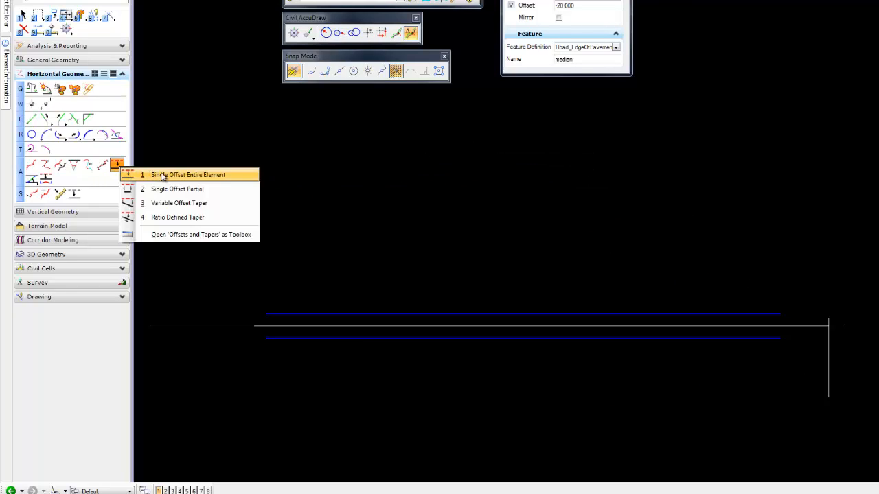
click(171, 190)
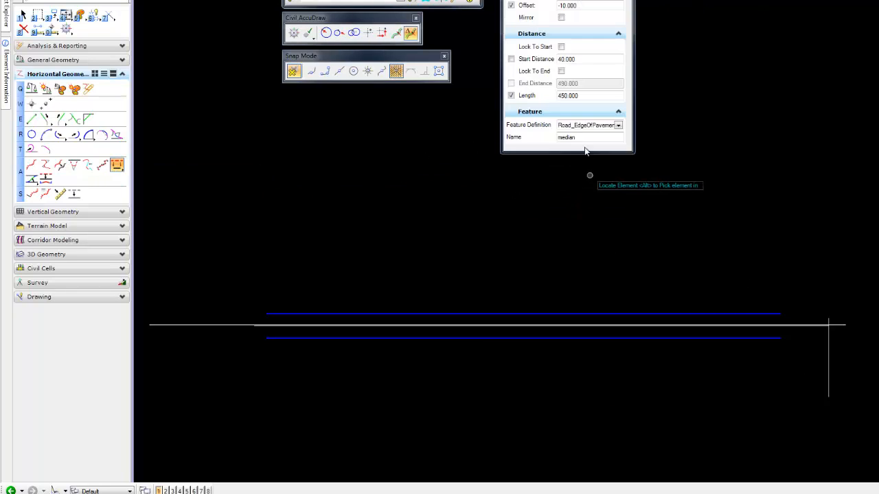
middle_drag(796, 282, 723, 285)
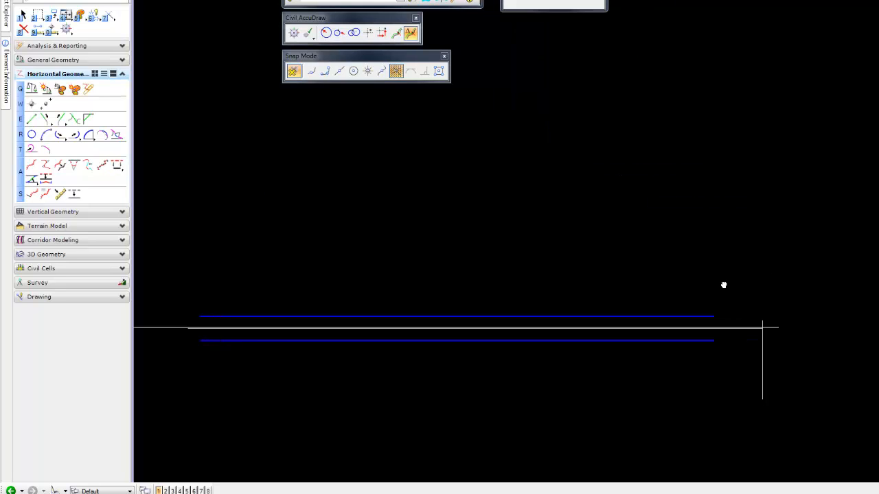
click(670, 339)
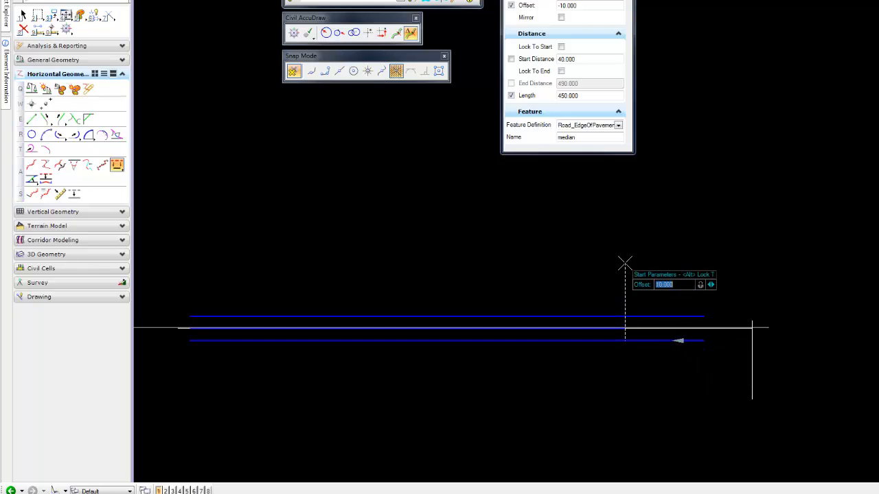
text(12)
key(Return)
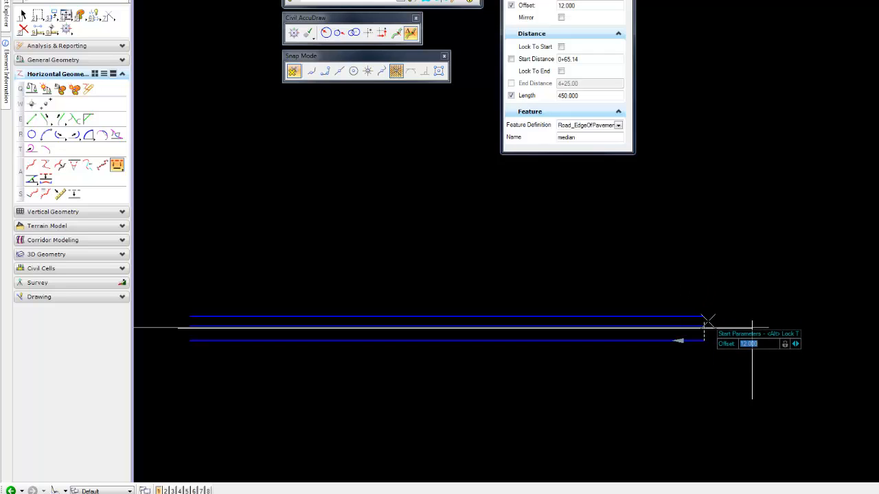
click(326, 72)
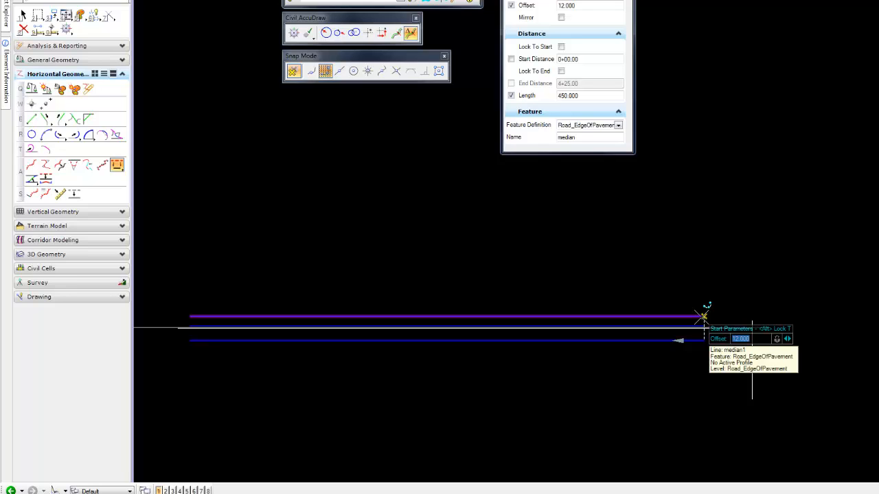
click(703, 315)
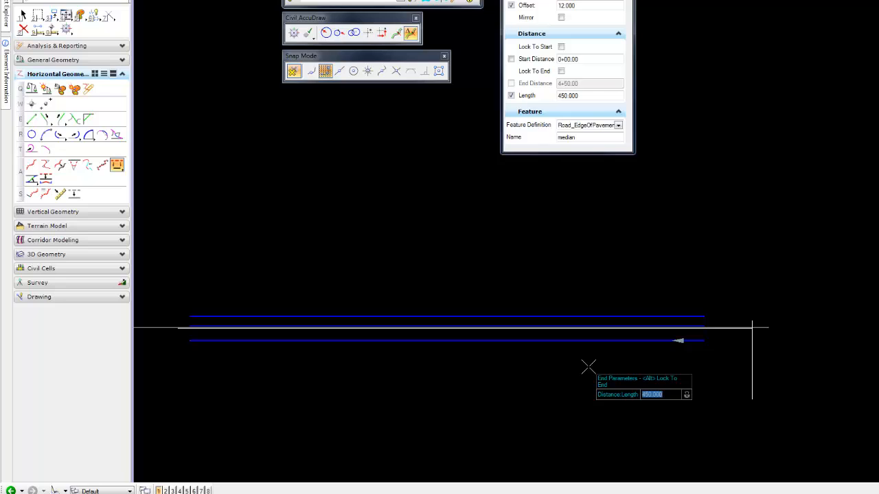
- Set the partial offset's length to 150 and place it without mirroring
text(150)
key(Return)
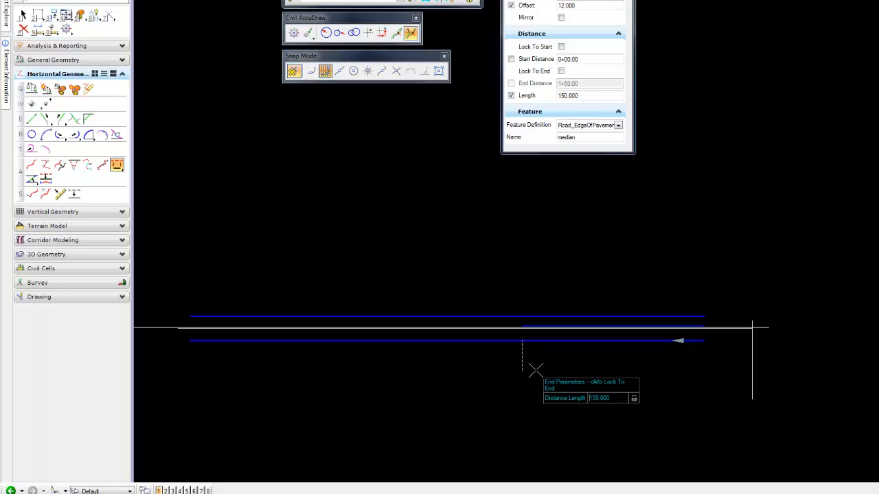
click(535, 370)
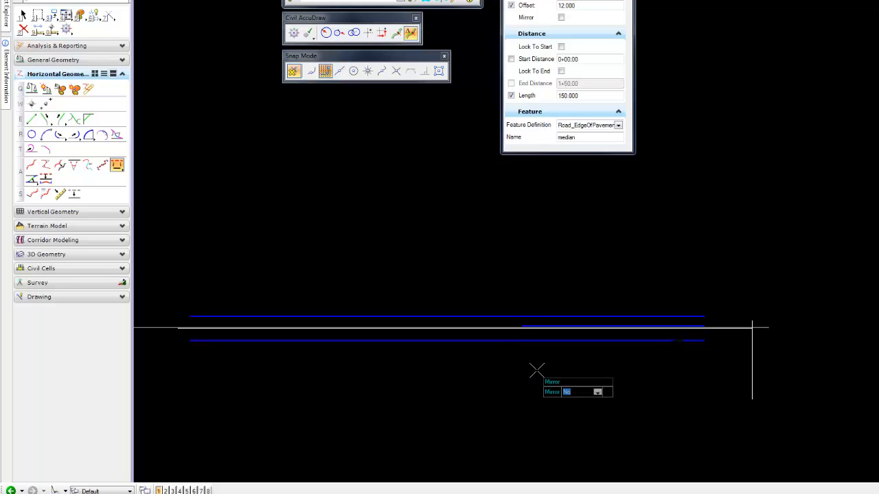
click(536, 370)
- Set up a Ratio Defined Taper with the Road_EdgeOfPavement feature definition and the name median
scroll(537, 357, up, 2)
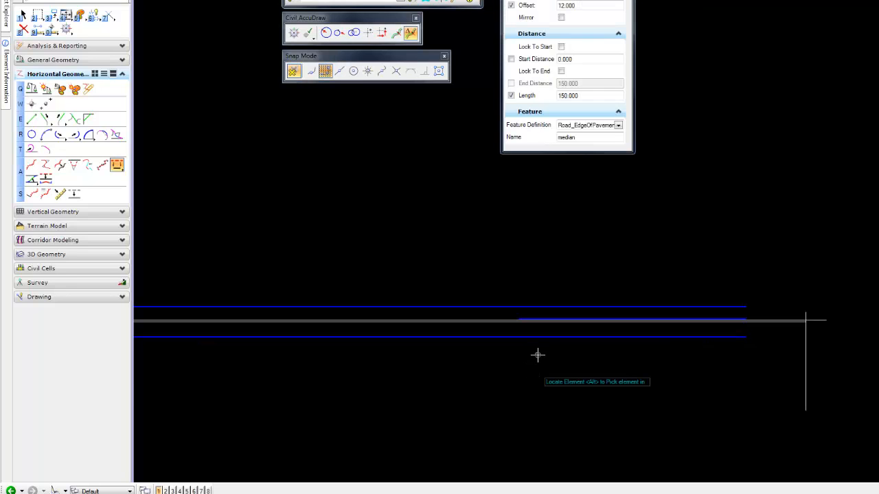
middle_drag(633, 359, 636, 352)
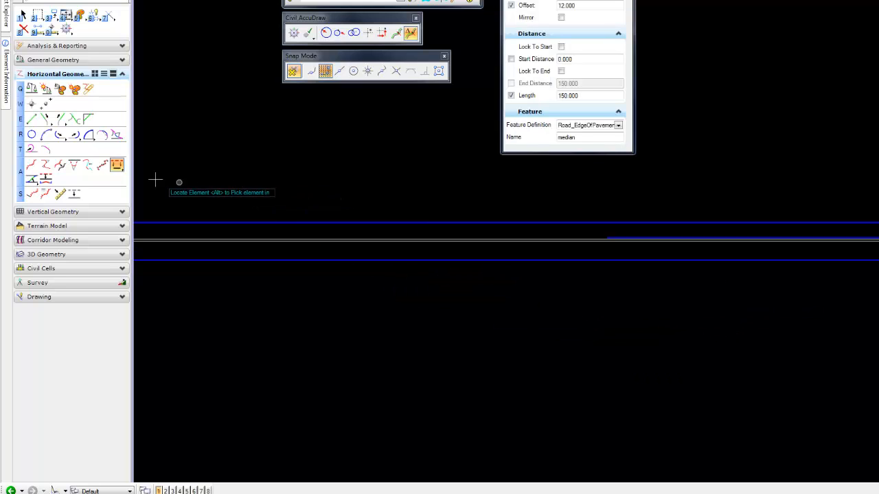
click(125, 168)
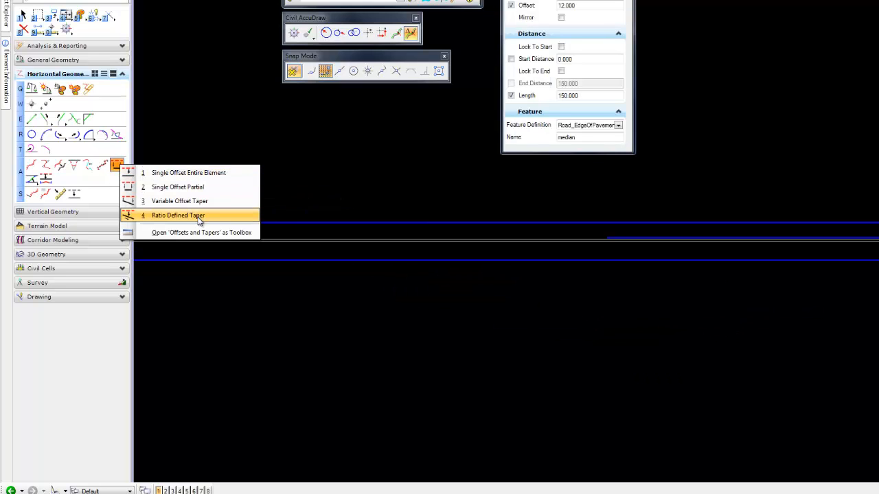
click(199, 217)
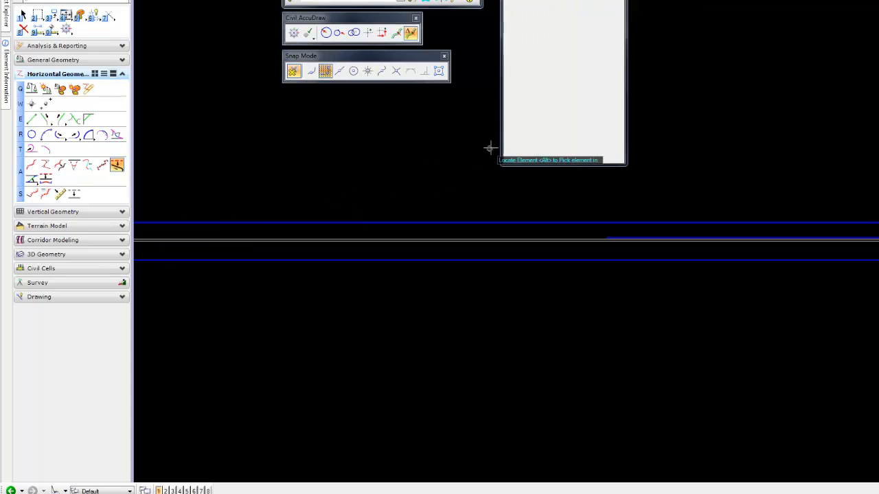
click(610, 137)
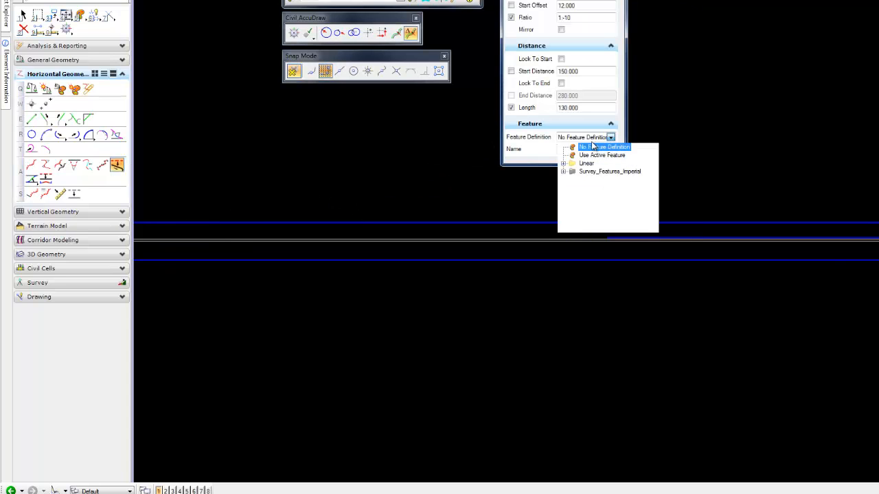
click(563, 164)
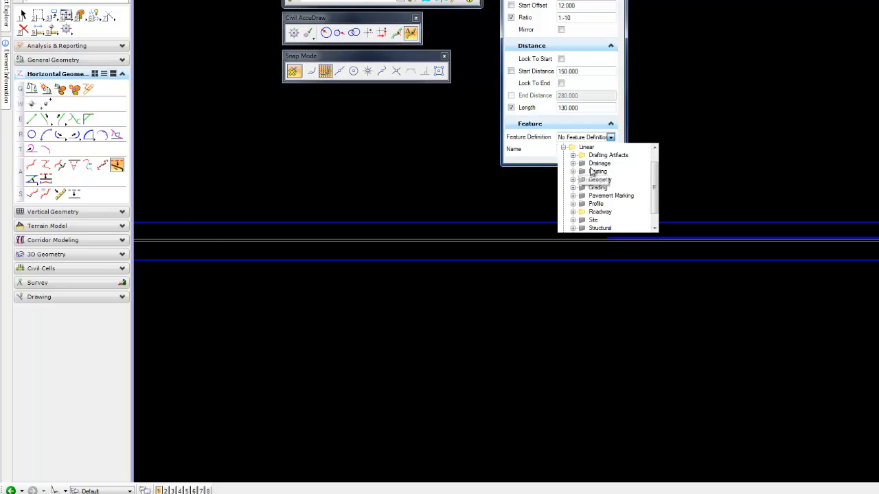
click(572, 212)
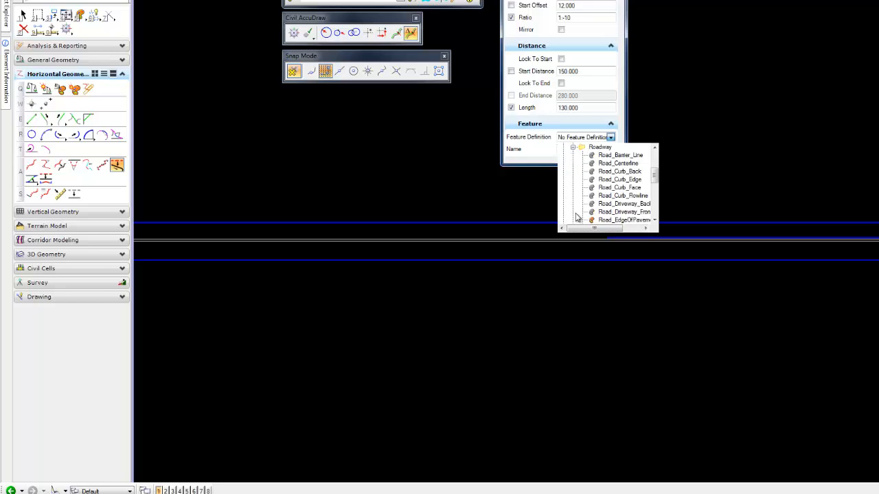
click(617, 220)
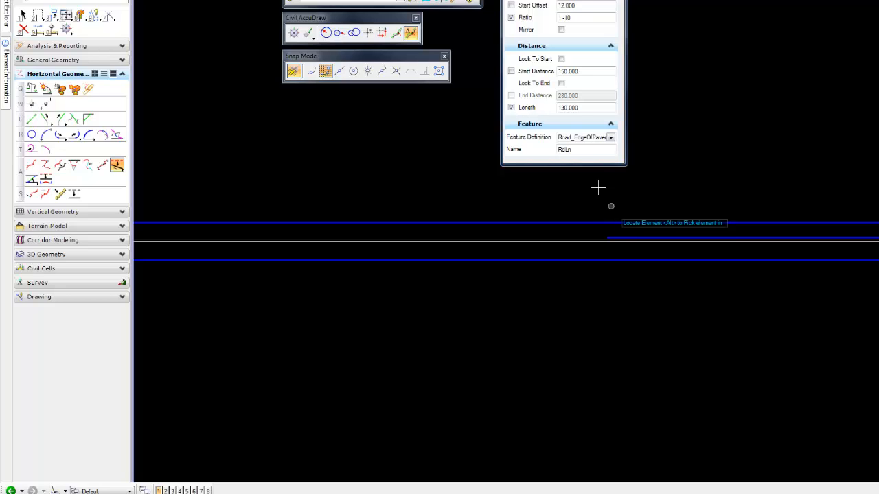
double_click(581, 149)
text(media)
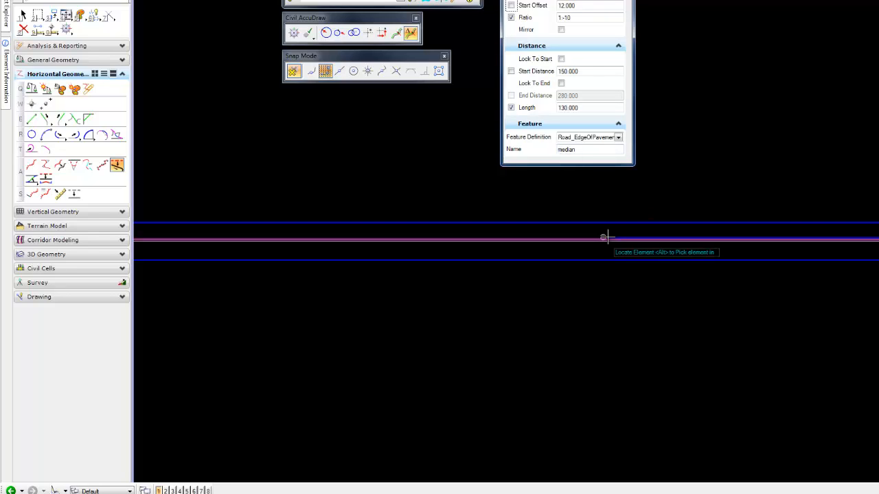
scroll(616, 229, down, 2)
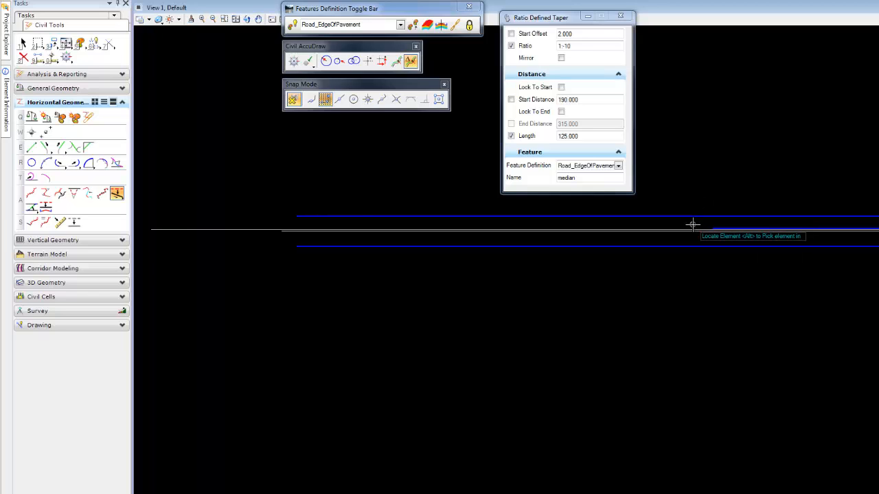
- Place the taper off the upper median line from the partial offset's left endpoint, with ratio 1:-10, length 125 and no mirroring
click(694, 217)
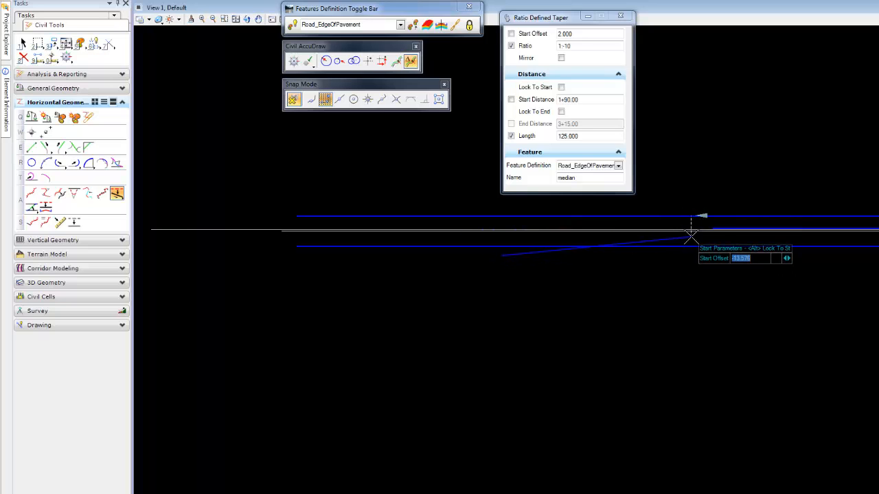
scroll(701, 227, up, 3)
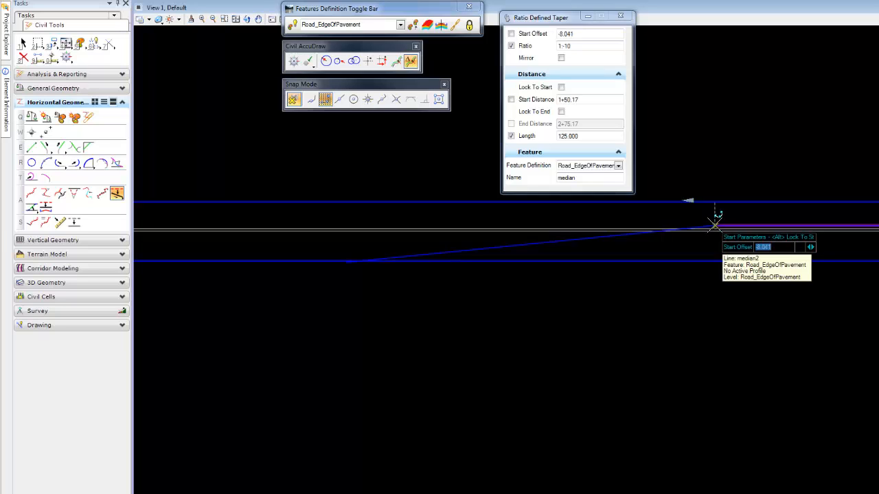
click(715, 224)
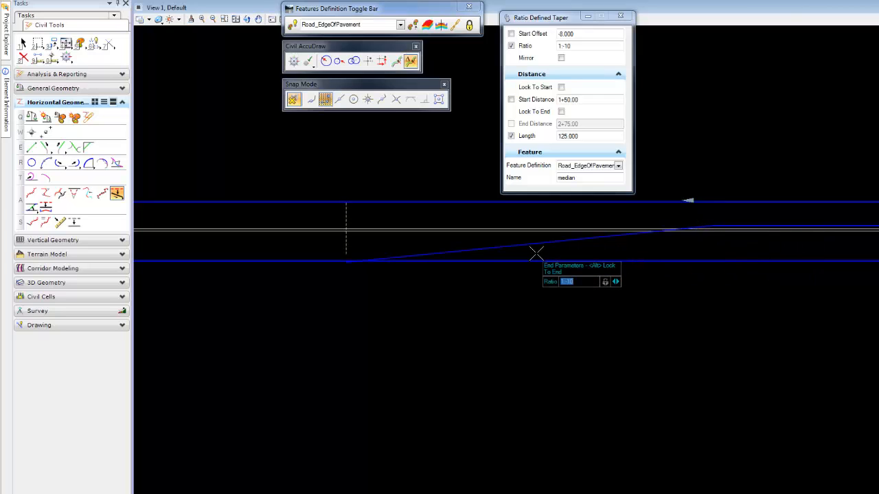
key(Return)
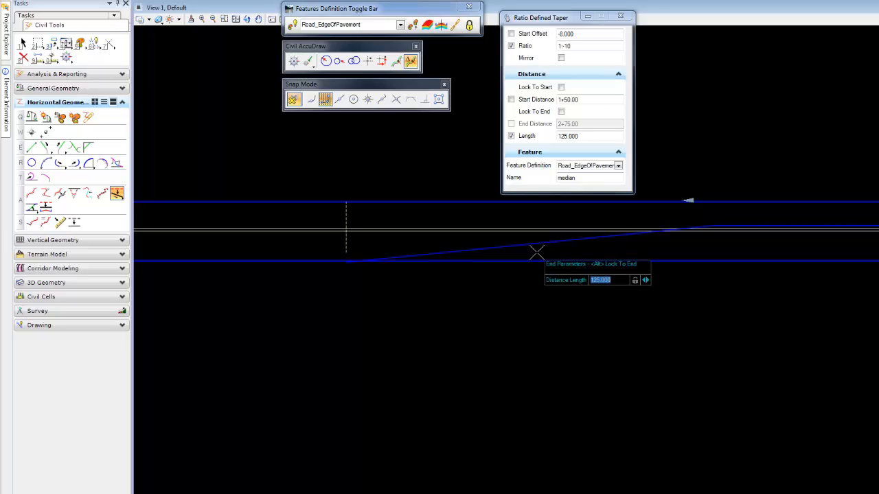
key(Return)
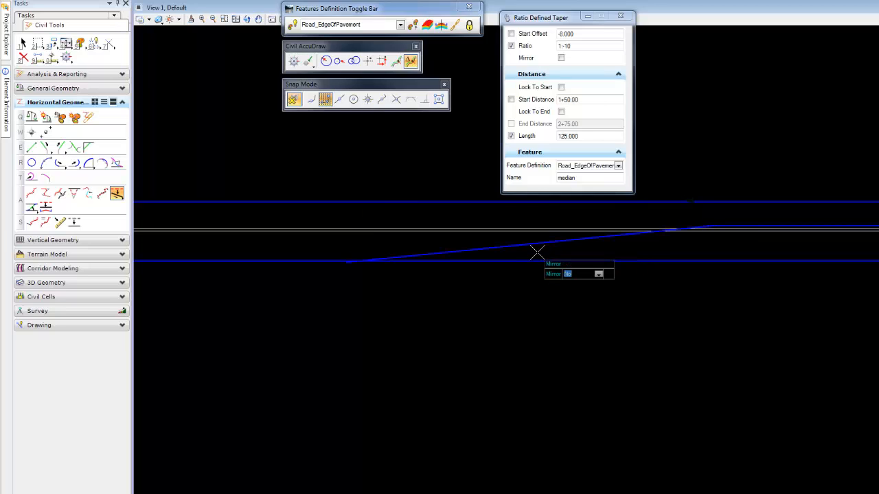
key(Return)
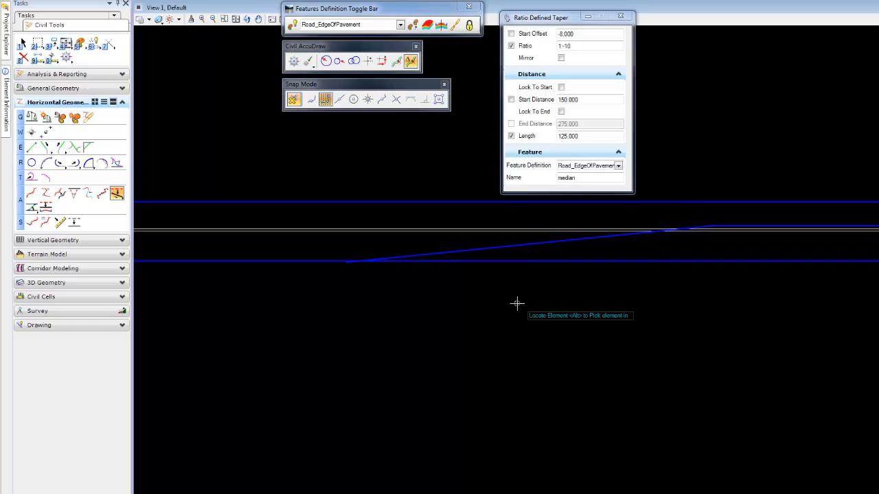
- Trim the lower median line to its intersection with the taper, removing the part beyond the taper's start
scroll(673, 309, down, 4)
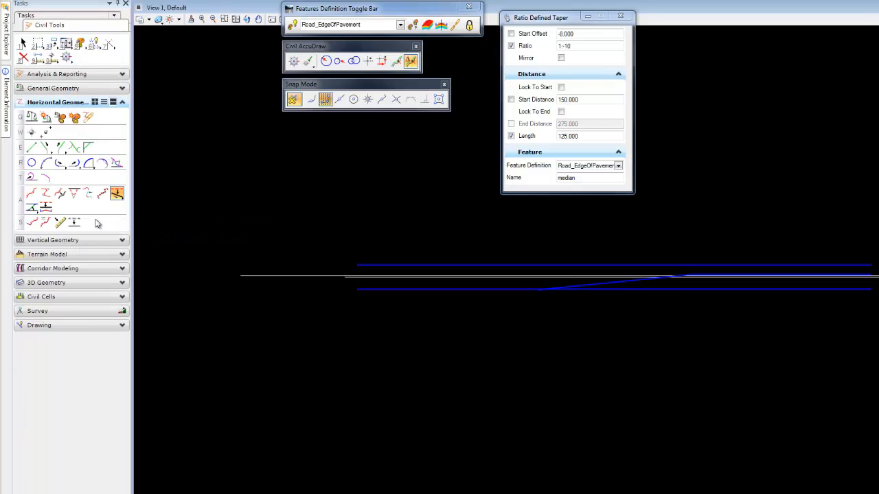
click(108, 44)
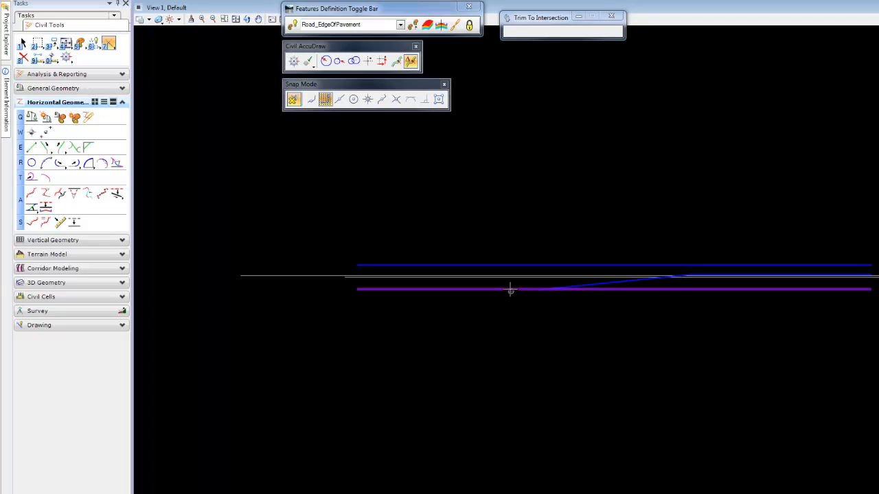
click(557, 286)
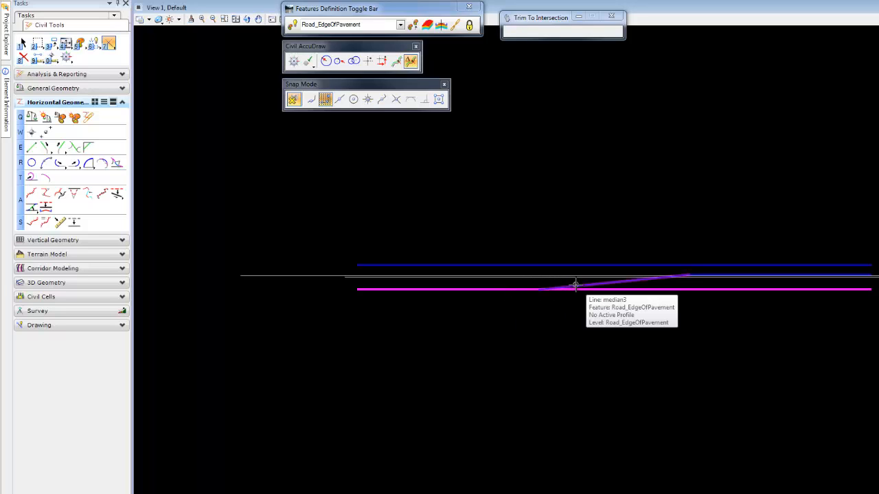
click(619, 356)
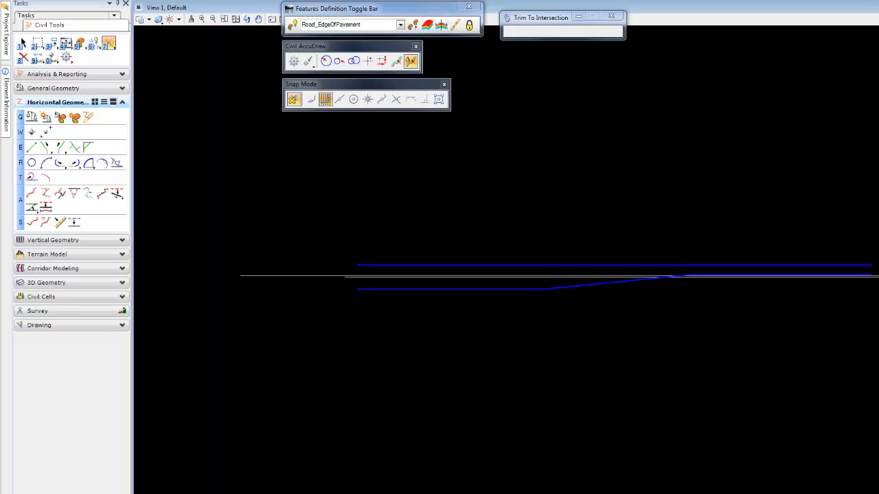
click(41, 298)
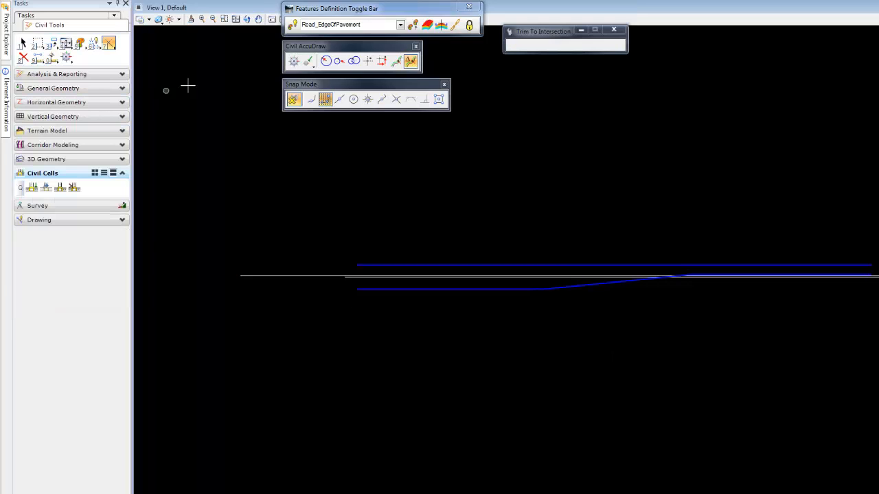
click(223, 8)
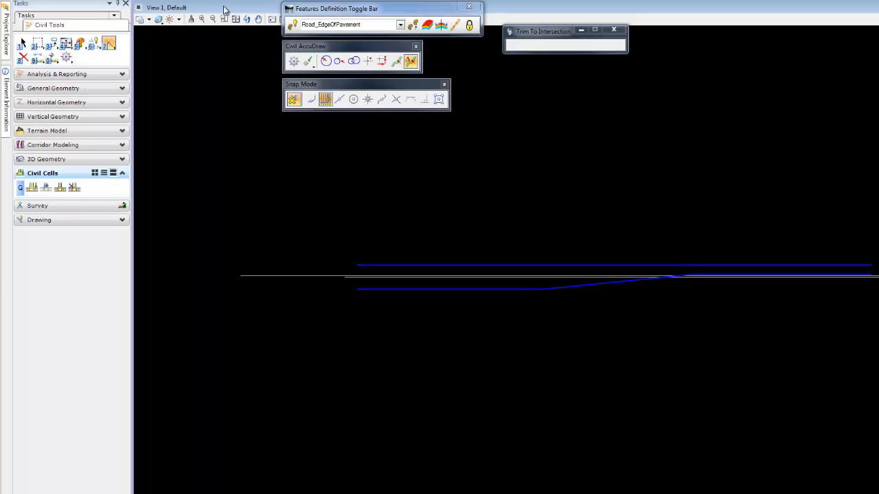
click(75, 102)
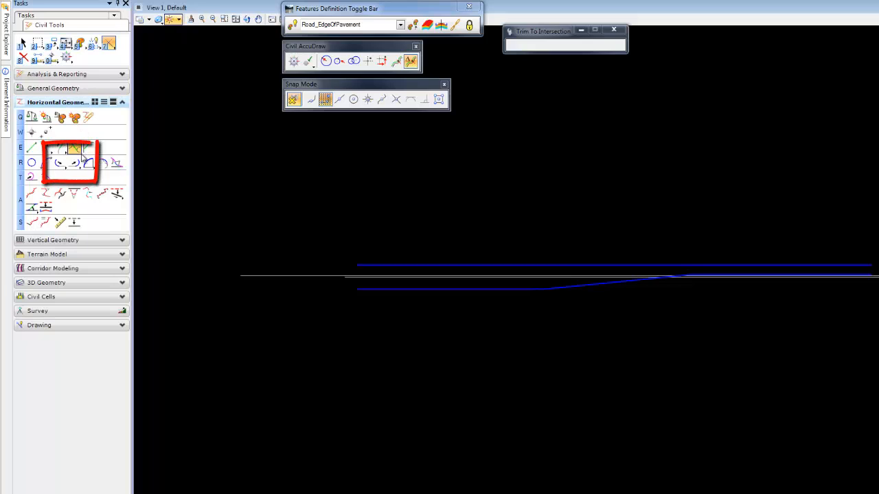
- Set up a Simple Arc From Element with the Road_EdgeOfPavement feature definition and the name median
click(78, 167)
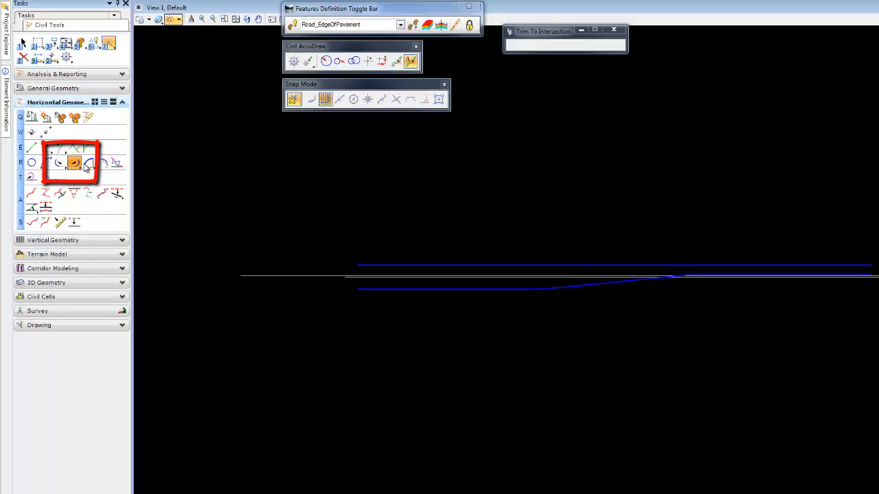
click(131, 172)
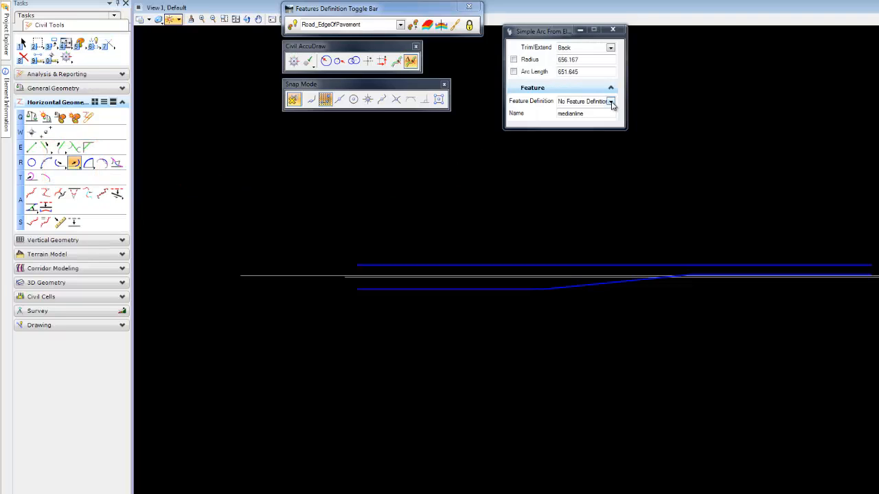
click(612, 102)
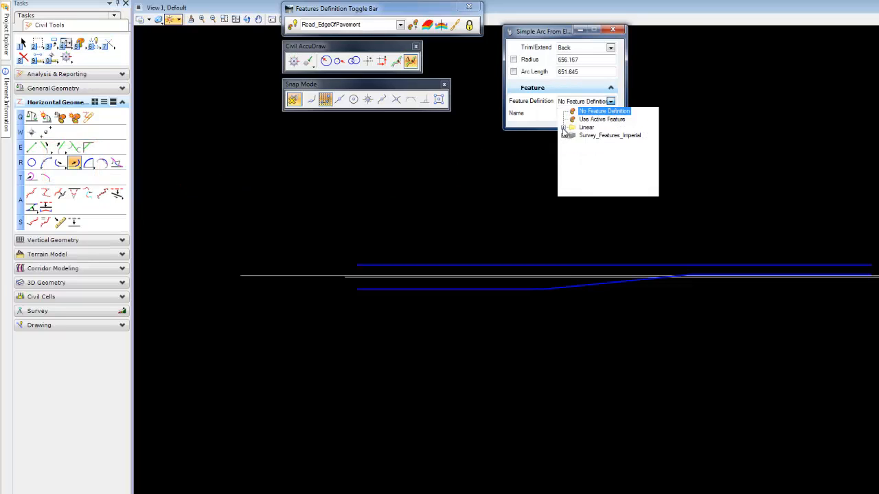
click(563, 128)
click(573, 176)
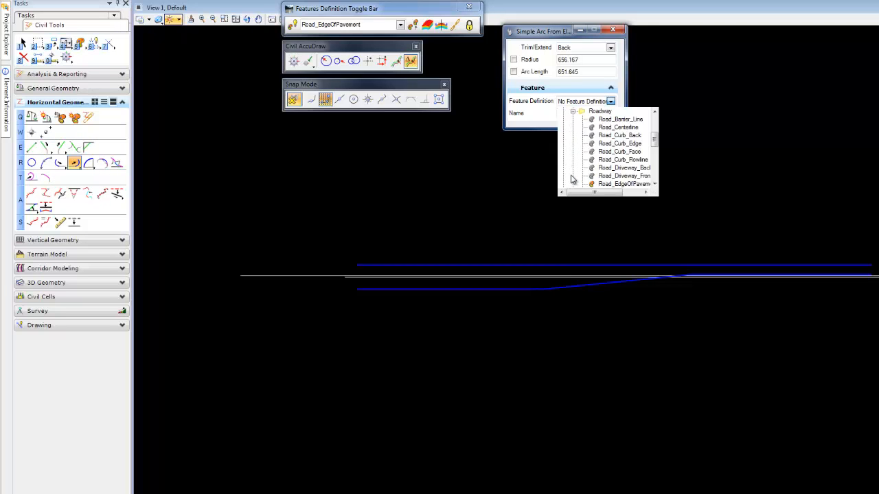
click(606, 184)
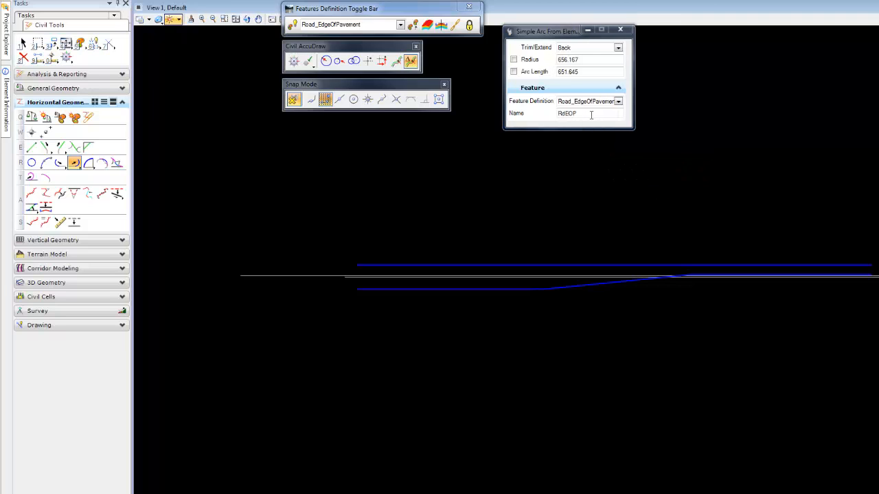
drag(588, 115, 537, 114)
text(median)
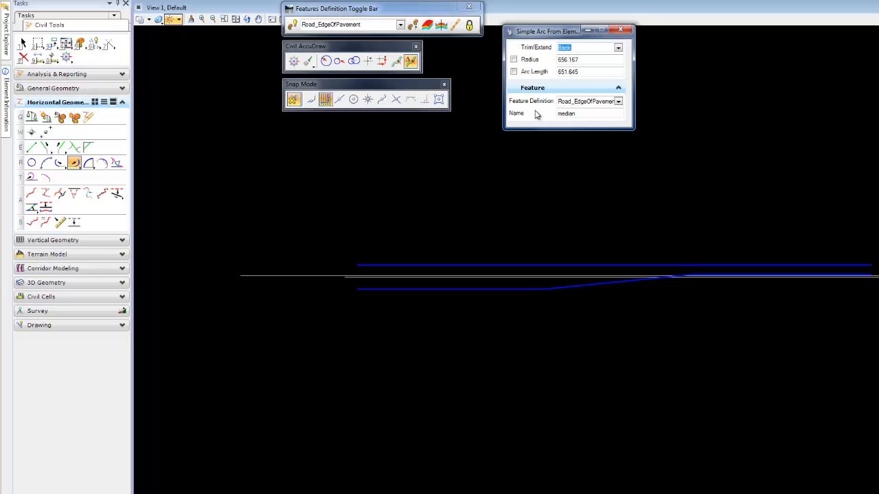
- Start the arc at the upper median line's right endpoint, curving toward the lower line with a radius of 12
scroll(877, 276, up, 5)
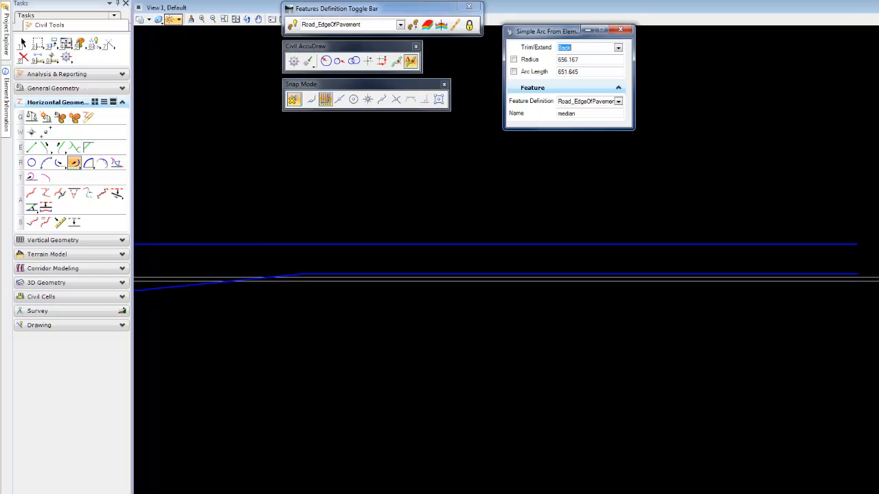
middle_drag(878, 275, 735, 210)
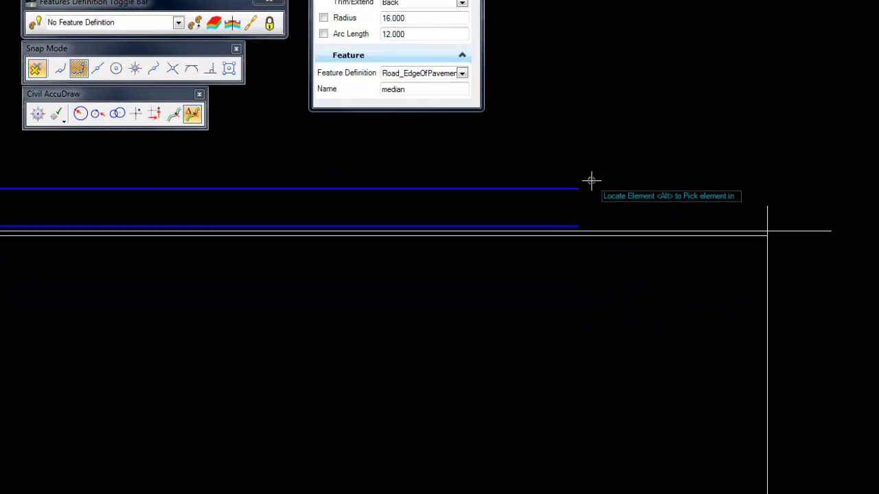
click(570, 188)
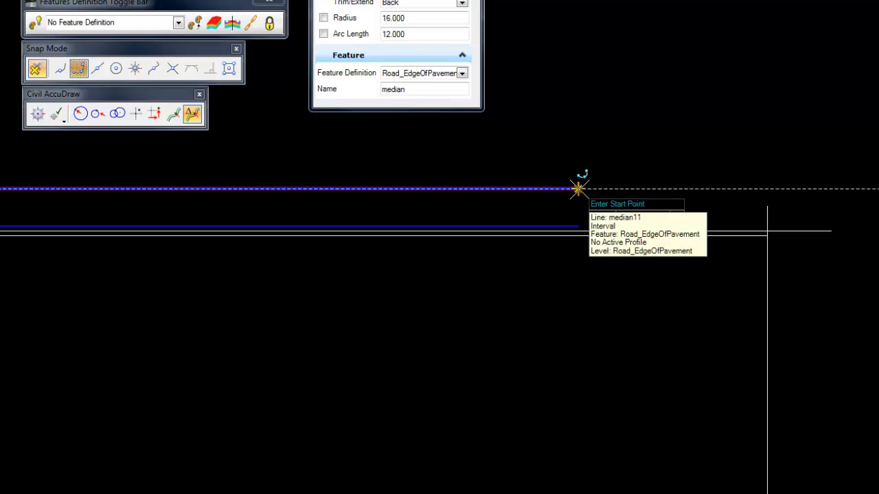
click(578, 188)
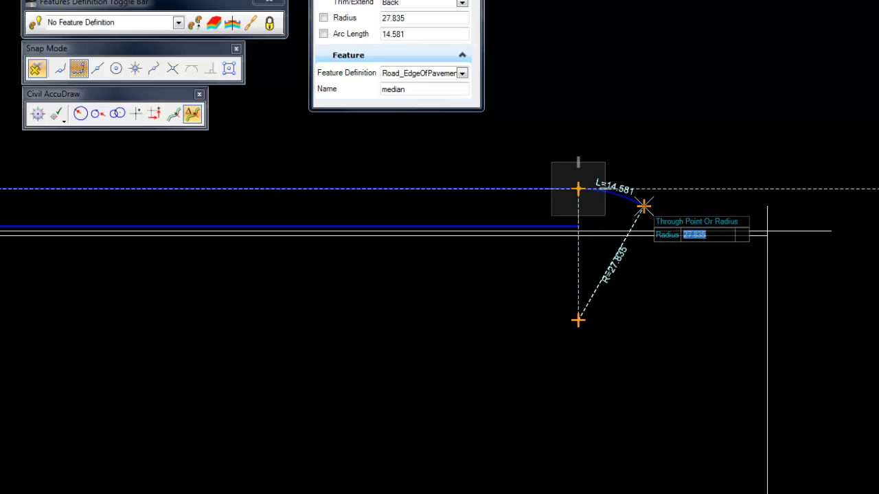
text(12)
key(Return)
scroll(606, 206, up, 1)
scroll(607, 206, up, 2)
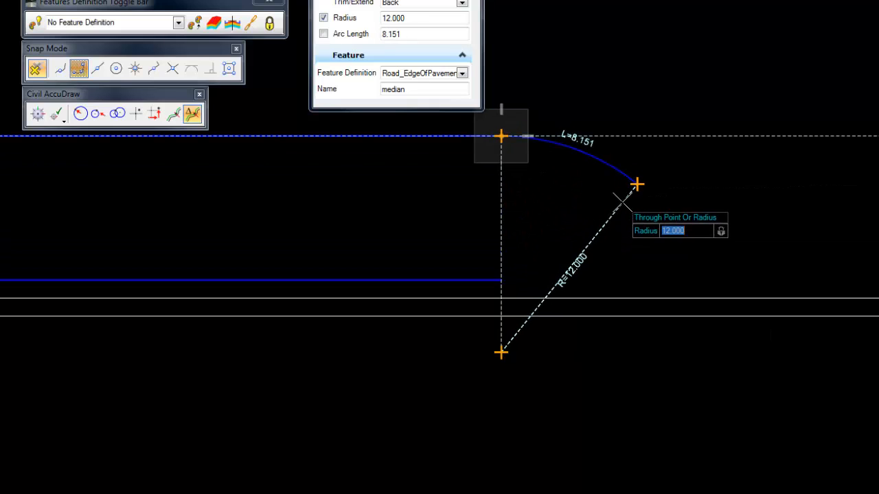
click(622, 201)
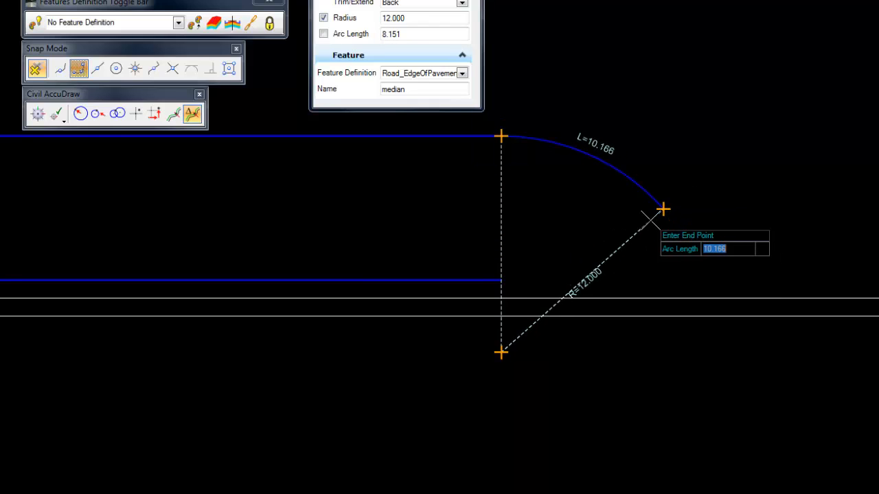
- Set the arc length to 10 and place the arc with the Back trim/extend option
text(10)
key(Return)
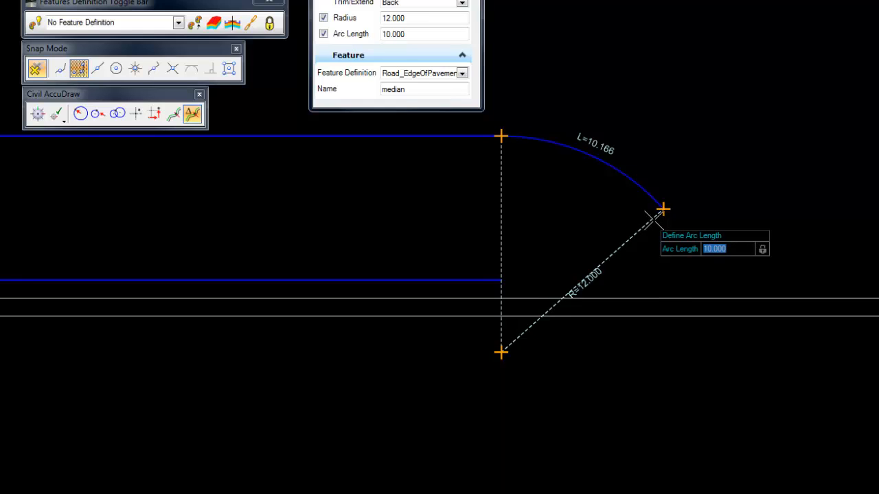
click(673, 229)
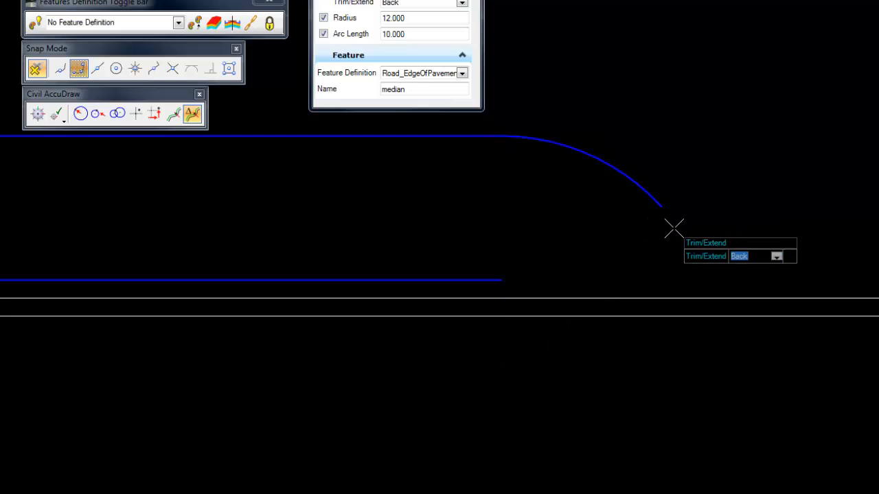
click(673, 228)
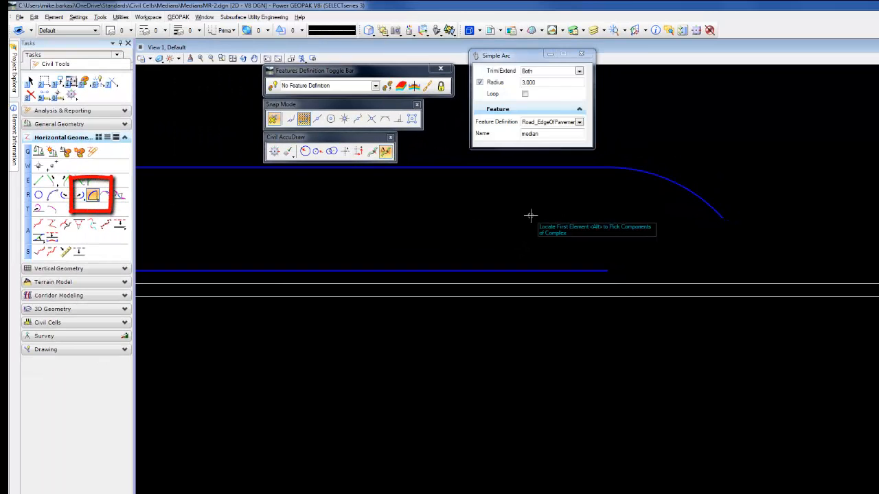
- Begin a Simple Arc between the lower median line and the new end arc, trying a radius of 4
click(599, 269)
click(672, 179)
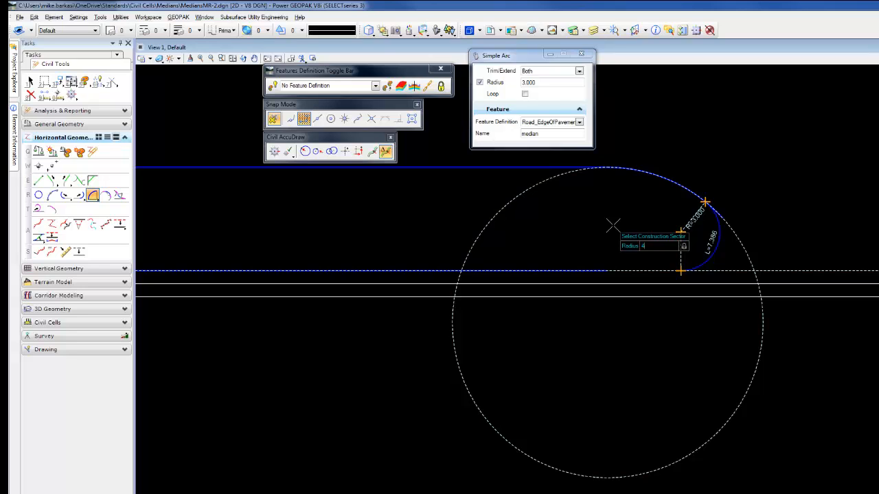
key(Return)
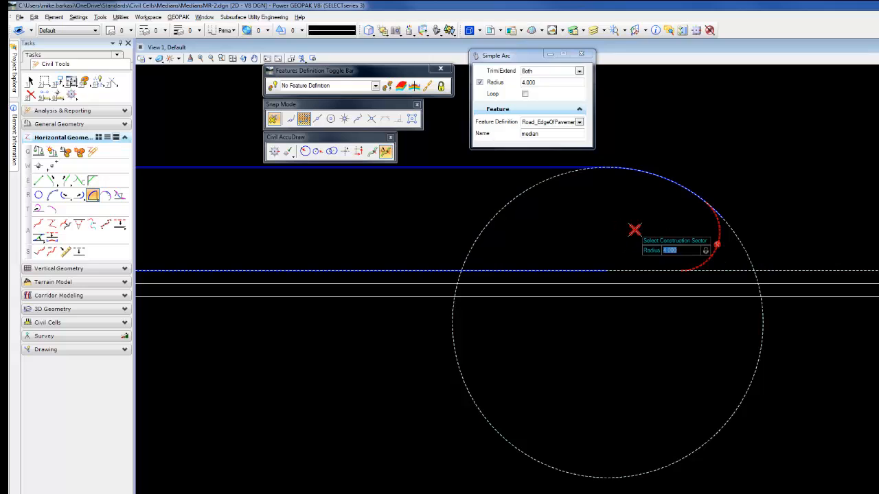
- Set the closing arc's radius to 3 and place it on the median nose, trimming/extending both elements
text(3)
key(Return)
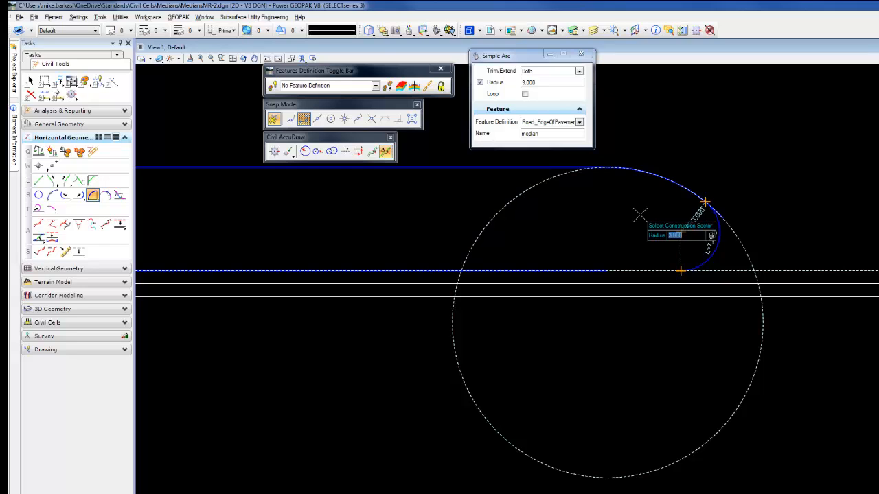
click(637, 217)
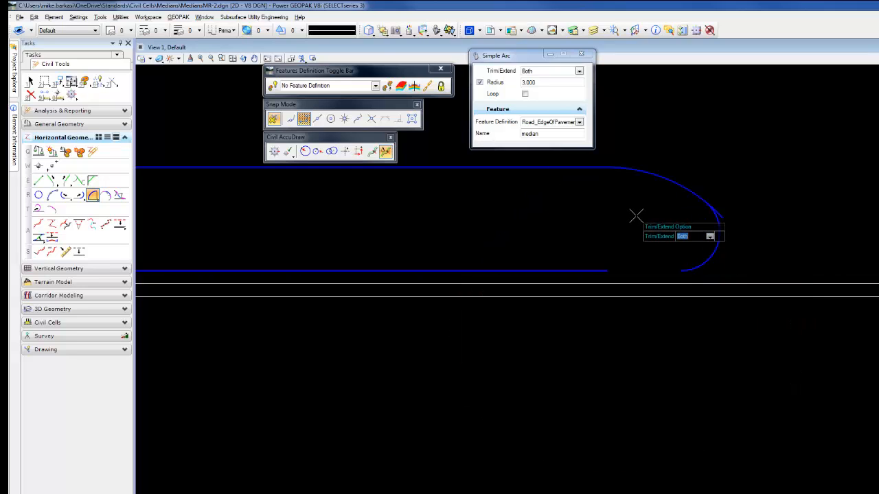
click(637, 216)
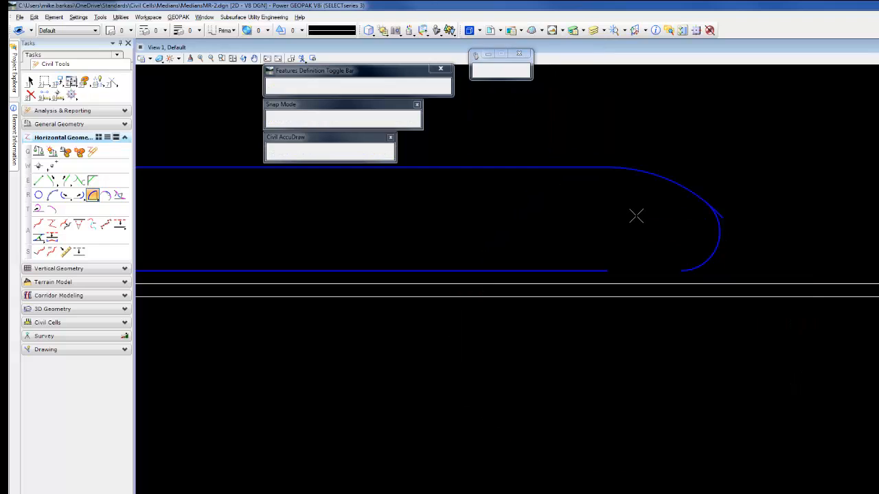
- Make Road_EdgeOfPavement_Inside the active feature definition and turn on its use for new Create Complex Element geometry
scroll(631, 215, down, 3)
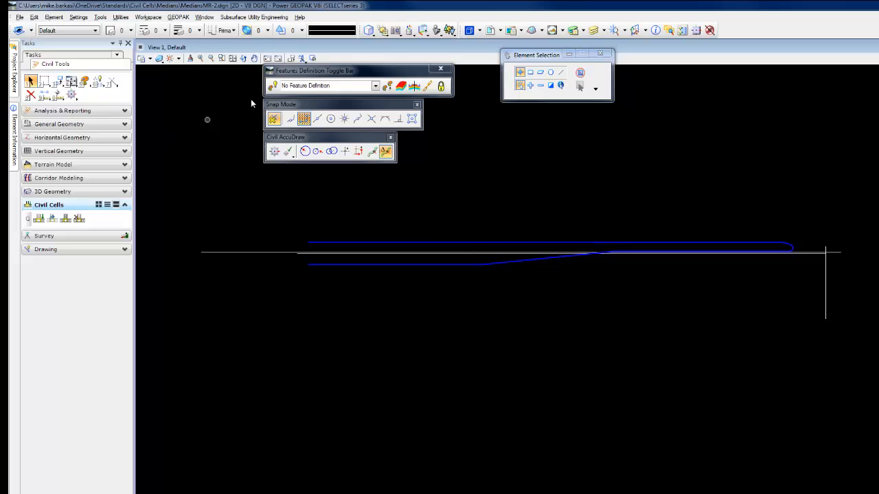
click(376, 87)
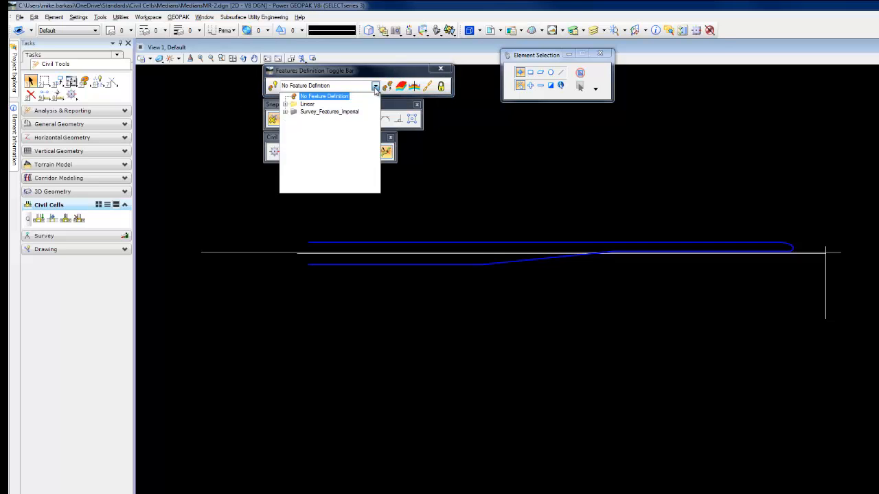
click(287, 104)
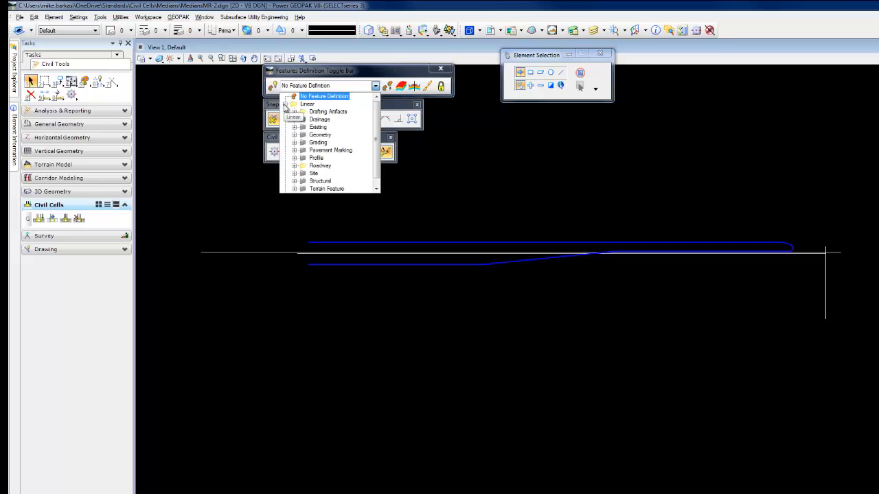
click(294, 166)
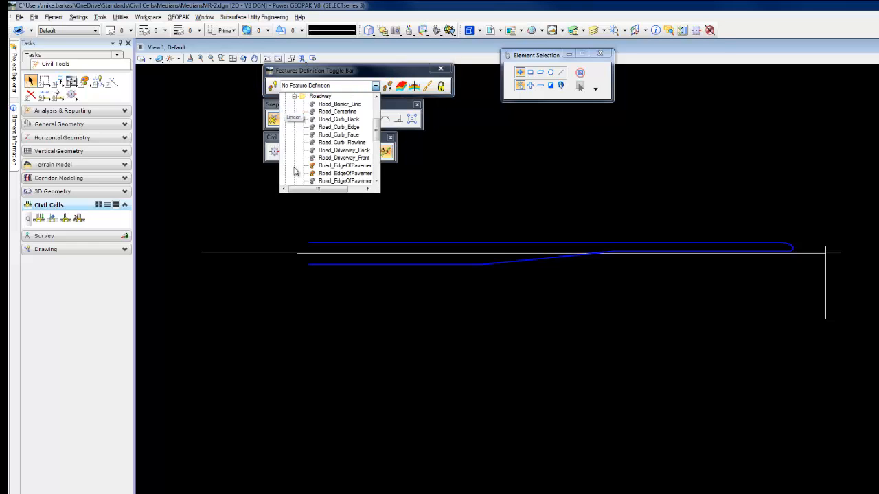
click(331, 174)
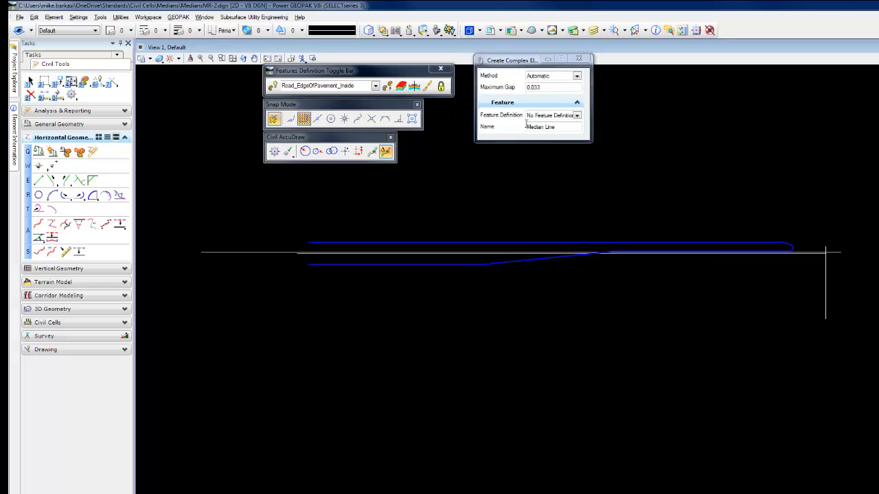
click(284, 85)
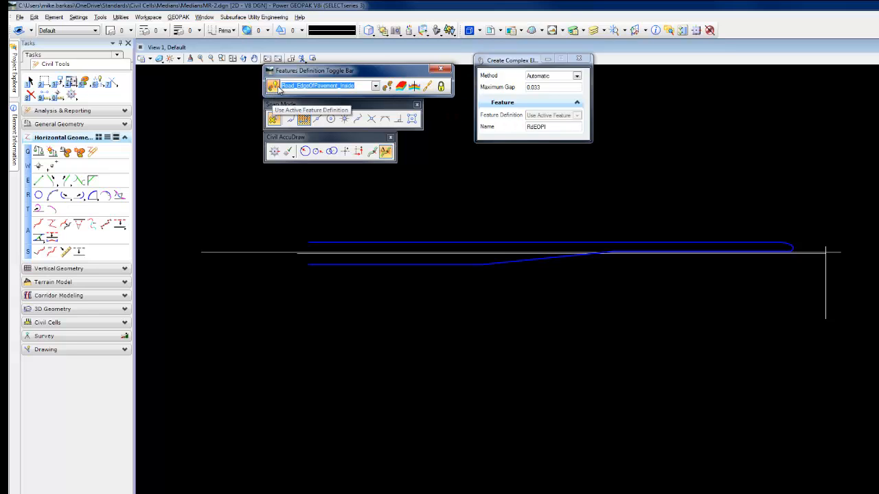
- Create an automatic complex element named Median Line from the lower median line's start, and check that it selects as one element
double_click(548, 126)
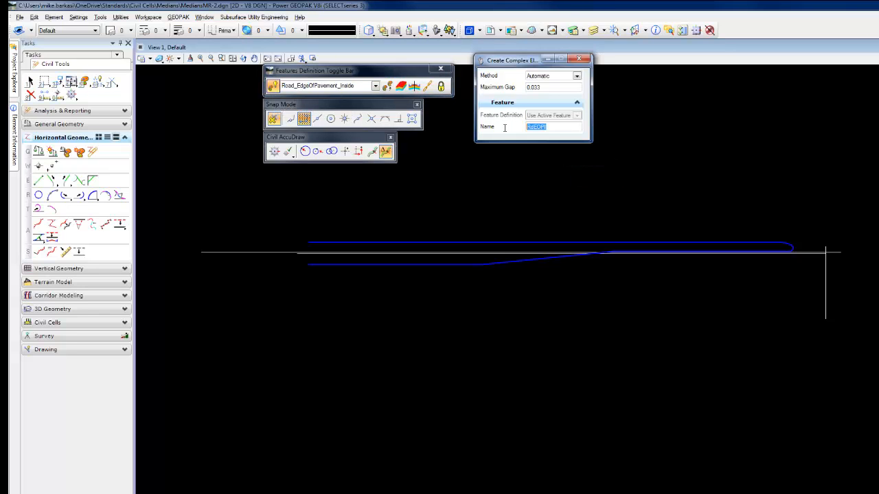
text(Median Line)
key(Tab)
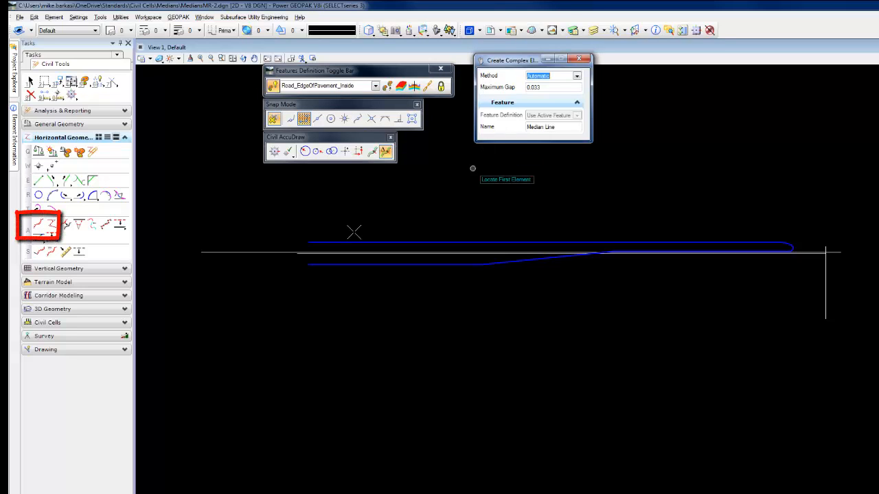
click(308, 264)
click(298, 291)
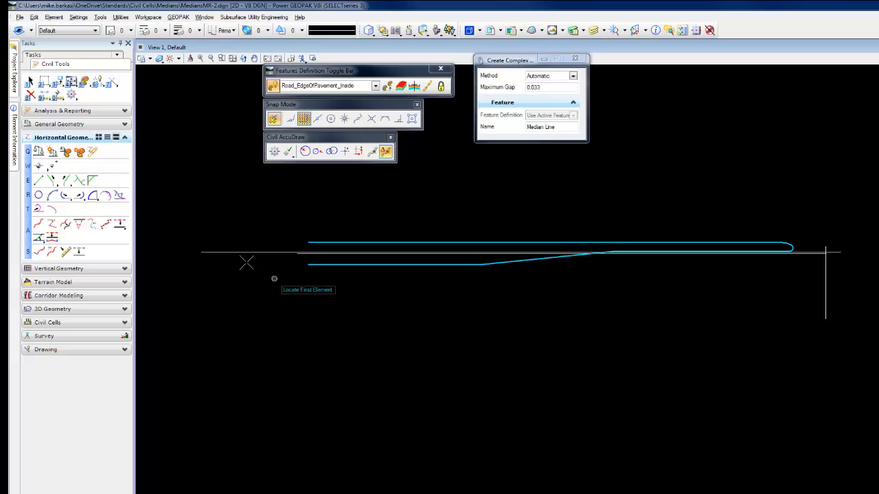
click(30, 81)
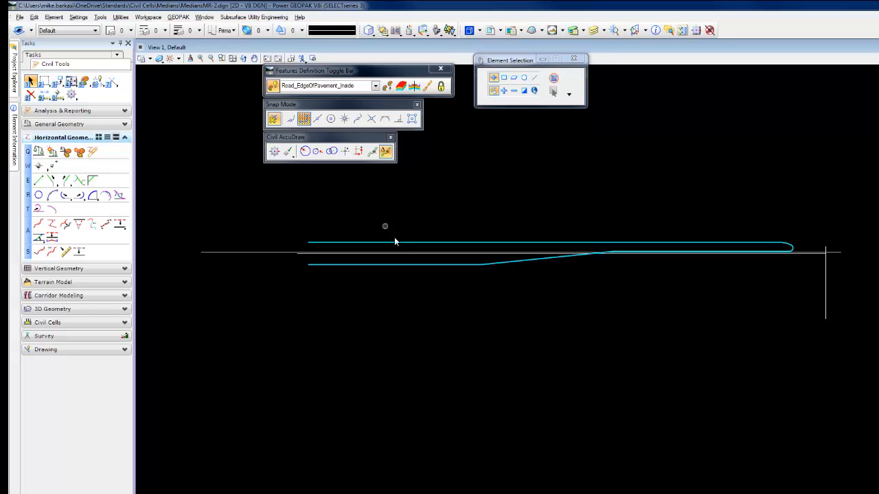
click(404, 243)
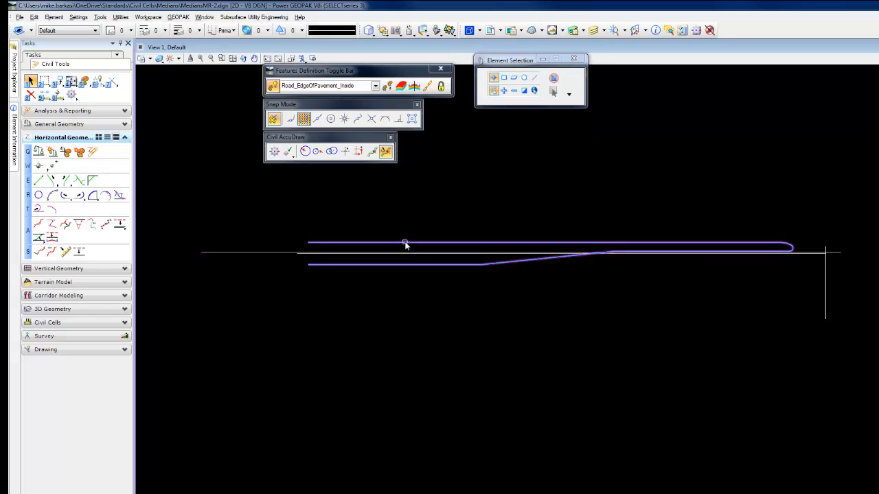
click(511, 333)
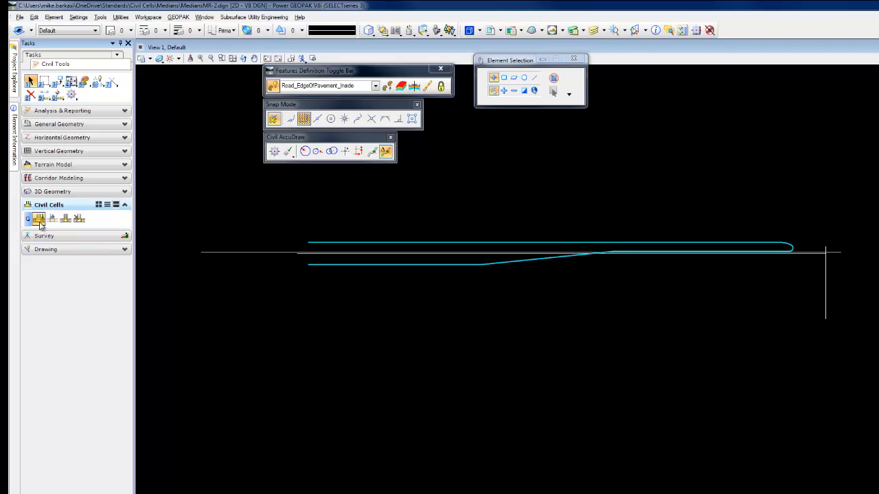
- Start a civil cell named Test2Dmedian and add the long horizontal baseline as its reference element named cl
click(66, 218)
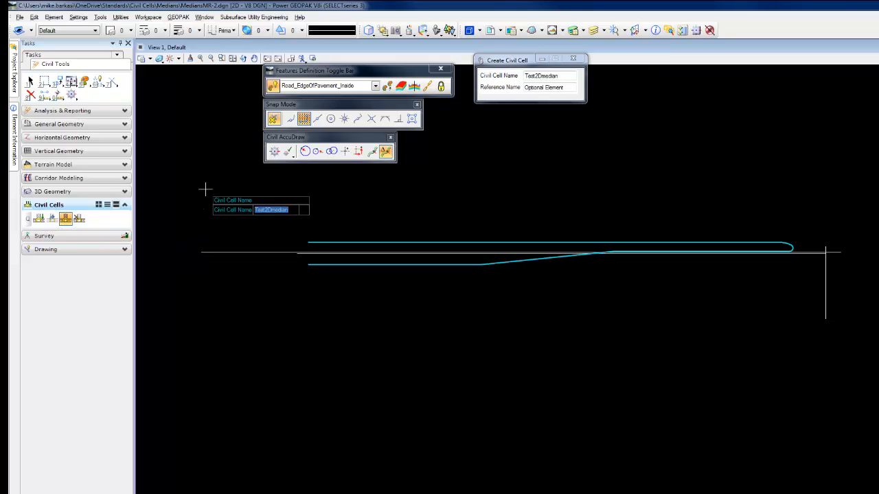
key(Return)
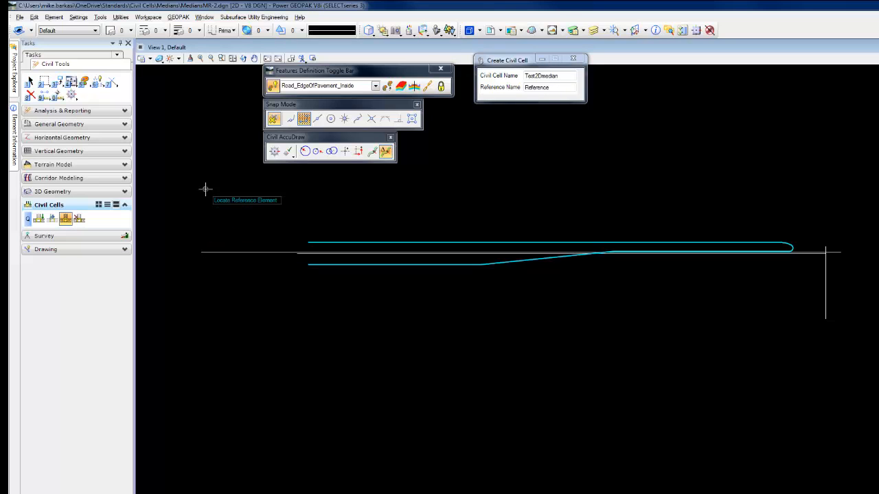
double_click(527, 88)
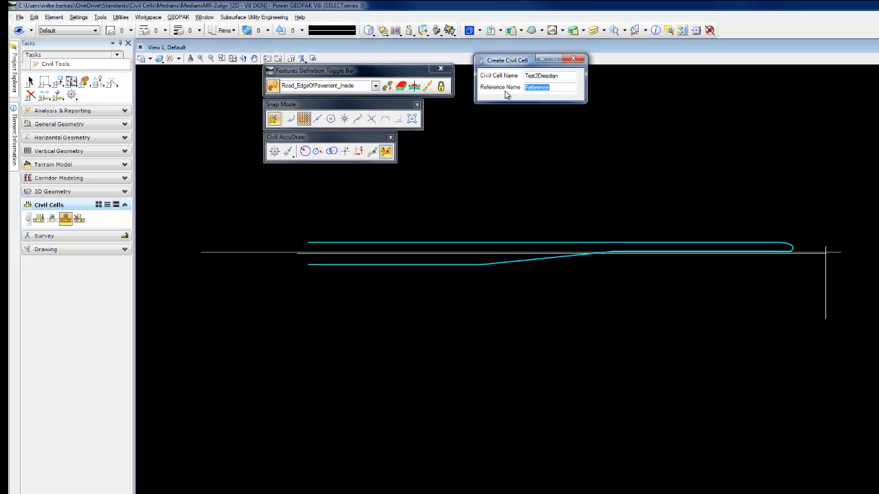
text(c)
key(Tab)
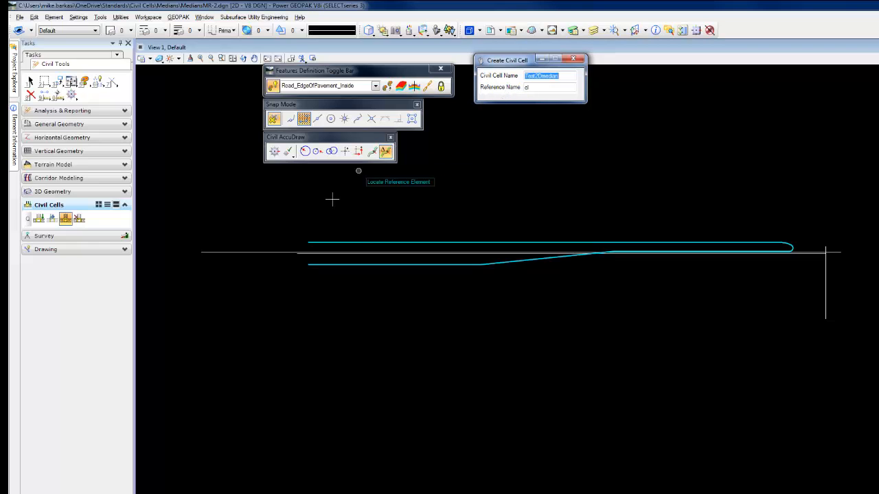
click(257, 253)
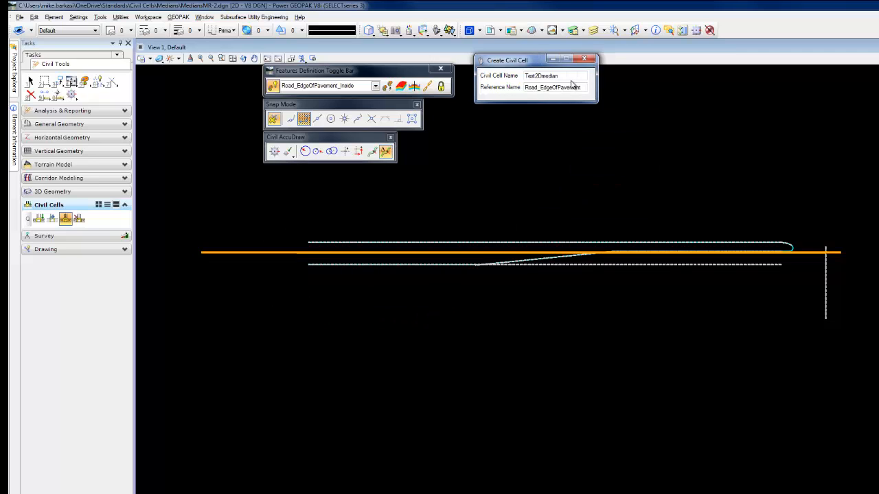
- Add the short vertical line as the second reference element named control and complete the civil cell
drag(584, 87, 511, 94)
text(control)
key(Tab)
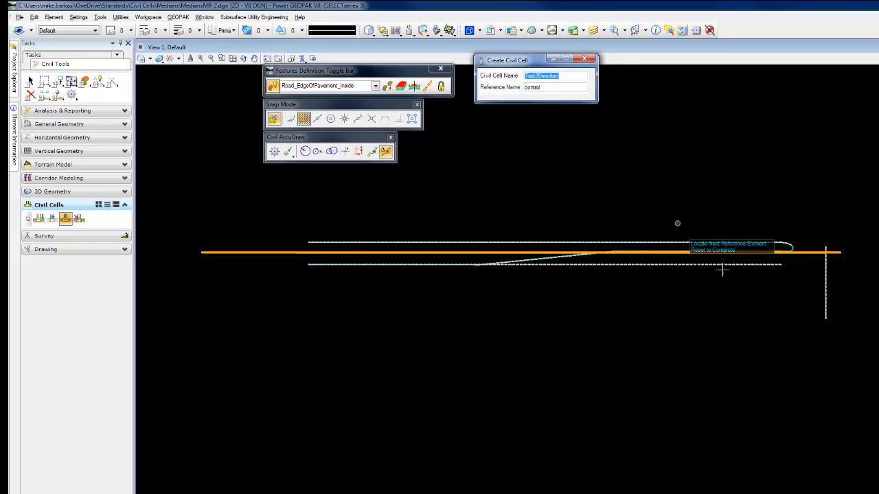
click(825, 293)
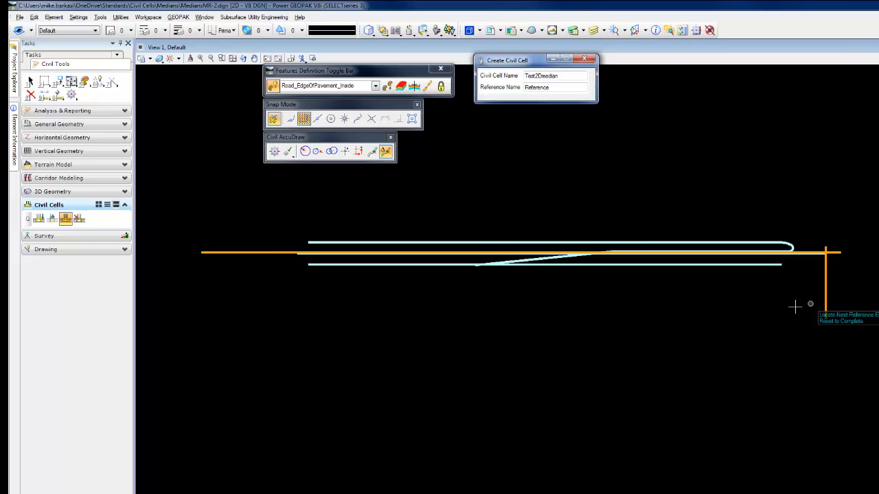
right_click(691, 277)
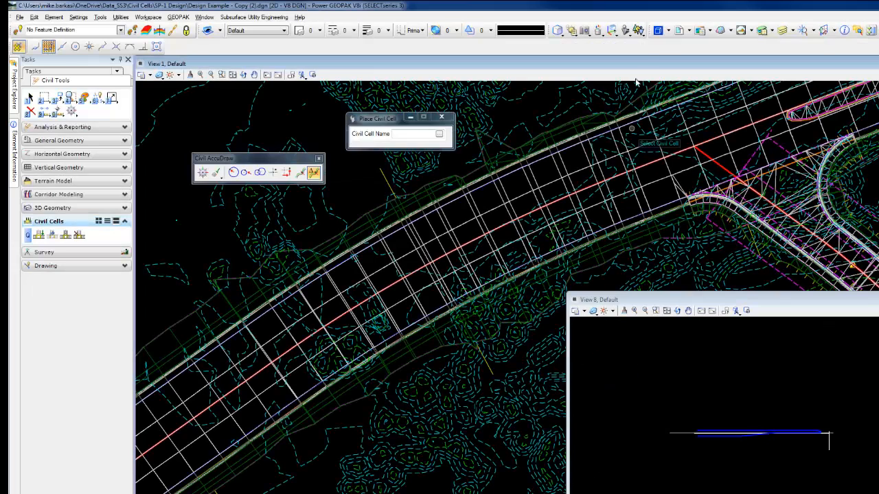
- Reload the MediansMR-2.dgn reference in the road design file and leave the pending cell placement
click(690, 30)
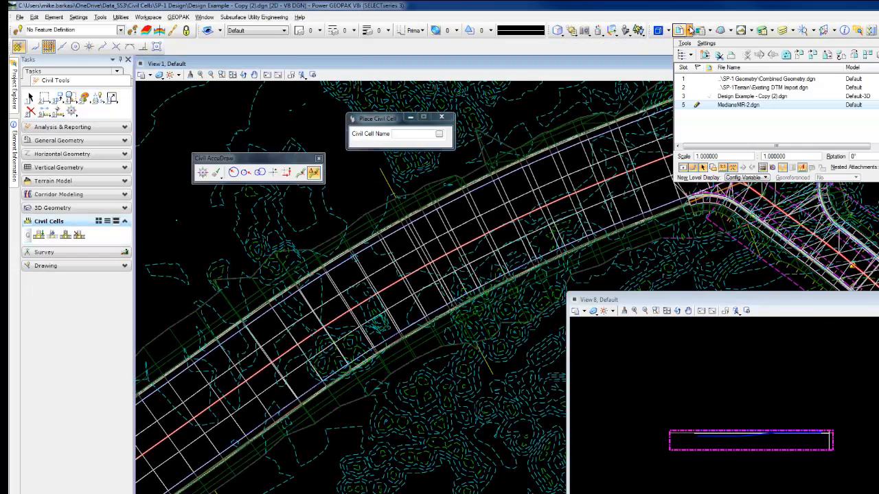
right_click(745, 107)
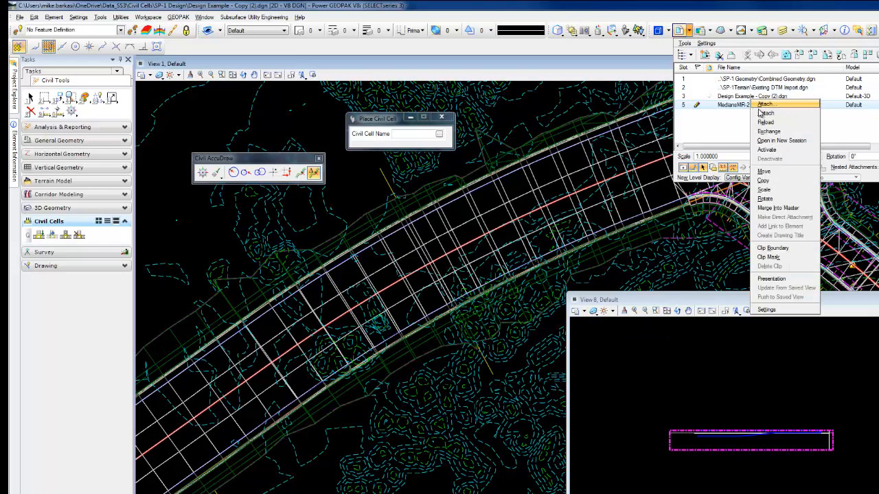
click(765, 122)
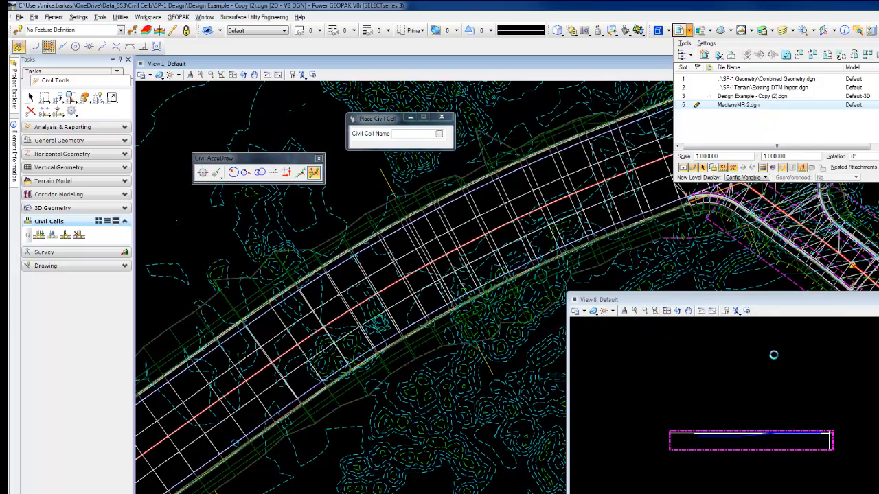
click(773, 382)
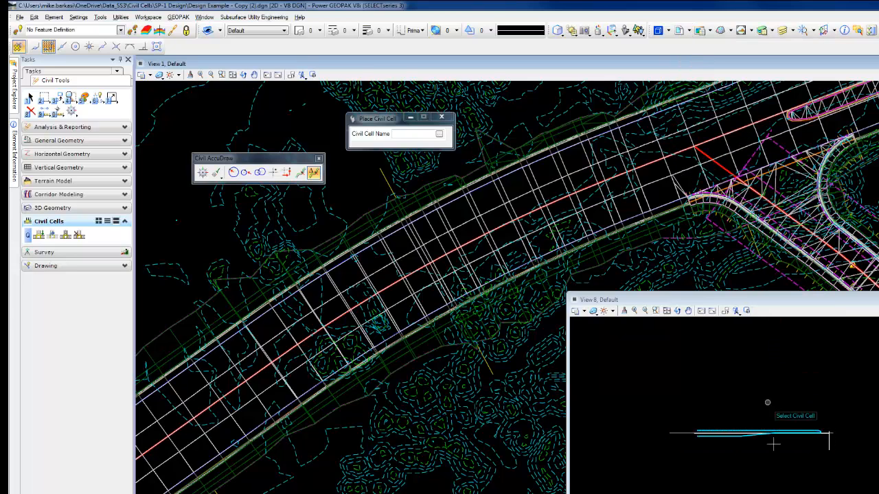
scroll(759, 442, up, 3)
right_click(701, 450)
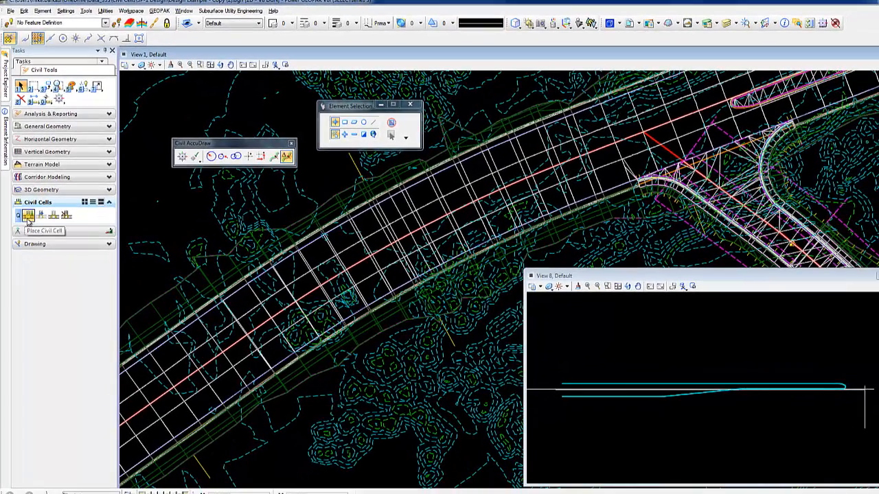
- Place the median civil cell from View 8 using the main road centerline and the Secondary Rd centerline as references
click(28, 217)
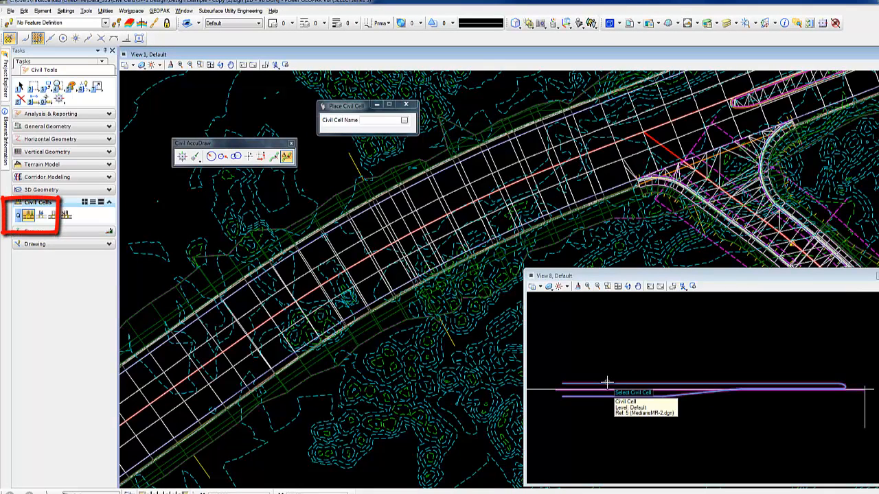
click(607, 382)
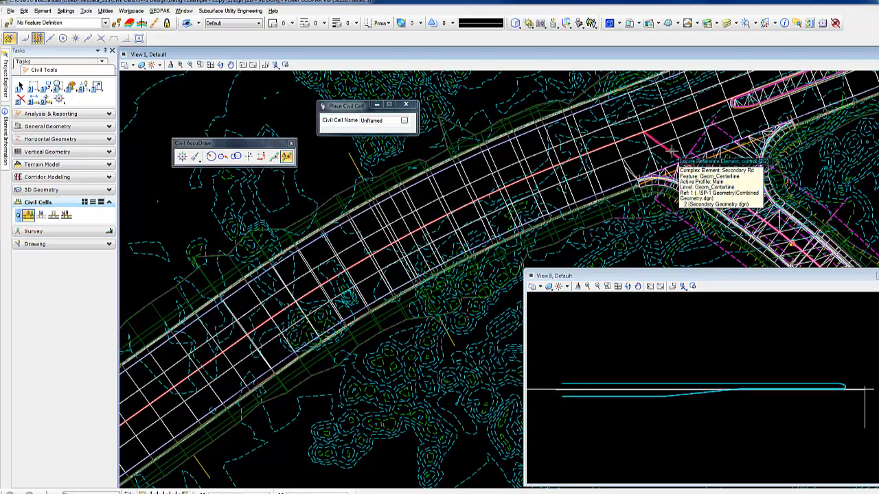
click(640, 162)
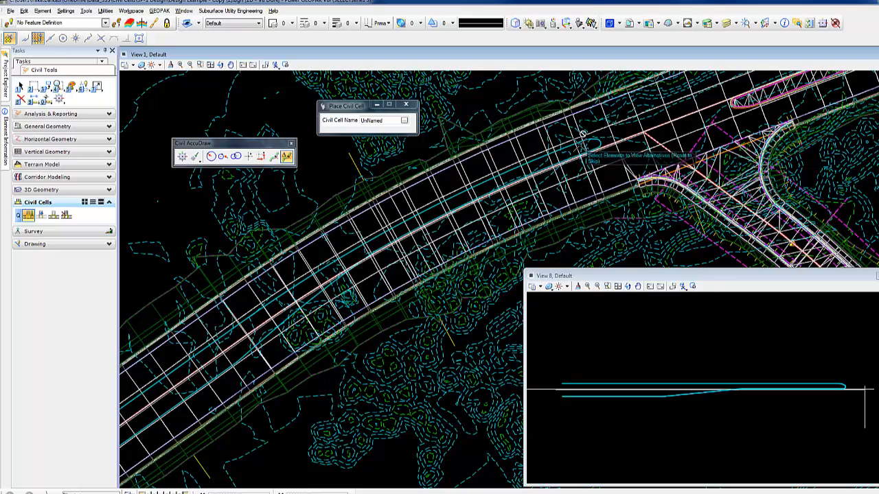
scroll(574, 158, down, 2)
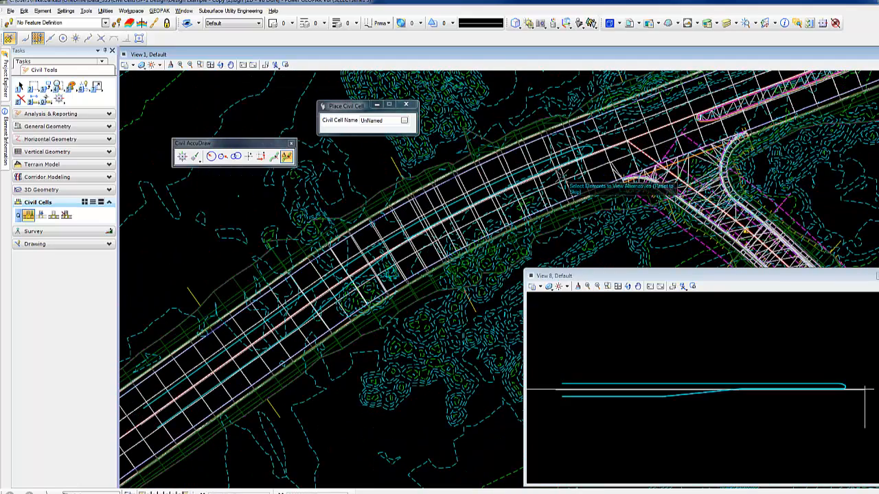
click(562, 180)
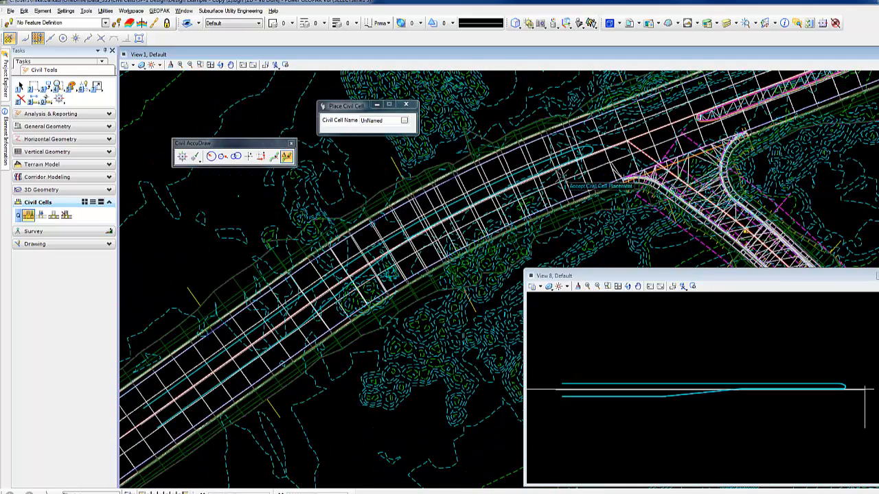
click(562, 179)
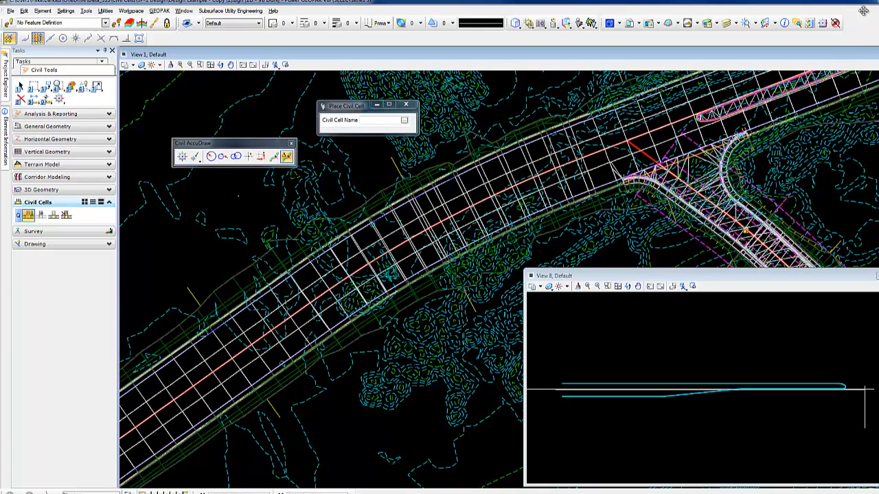